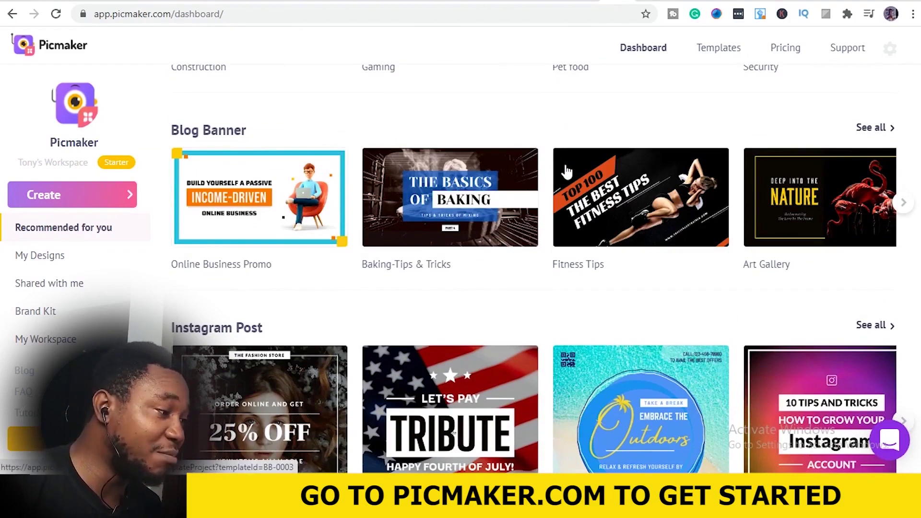
# - Highlight the gig's 14 Orders in Queue count and its $25 starting price
pyautogui.scroll(3, 566, 172)
pyautogui.scroll(5, 574, 150)
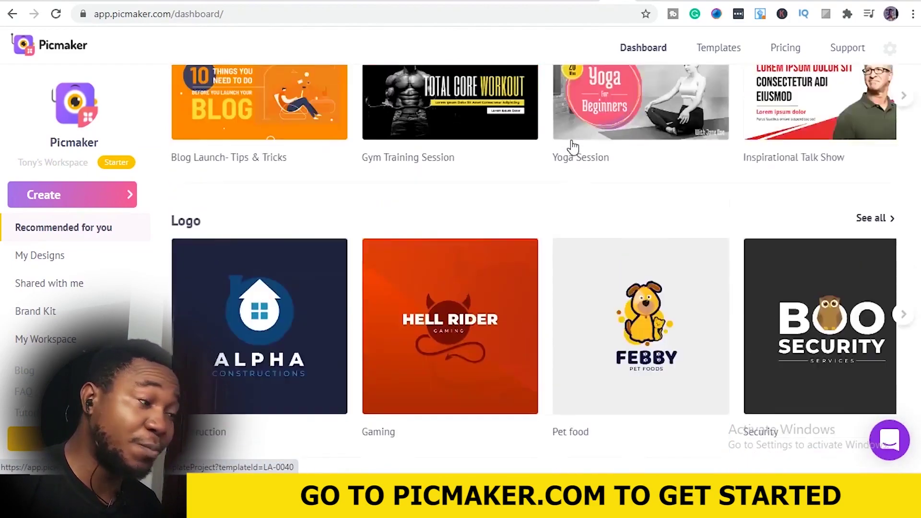
pyautogui.scroll(6, 581, 147)
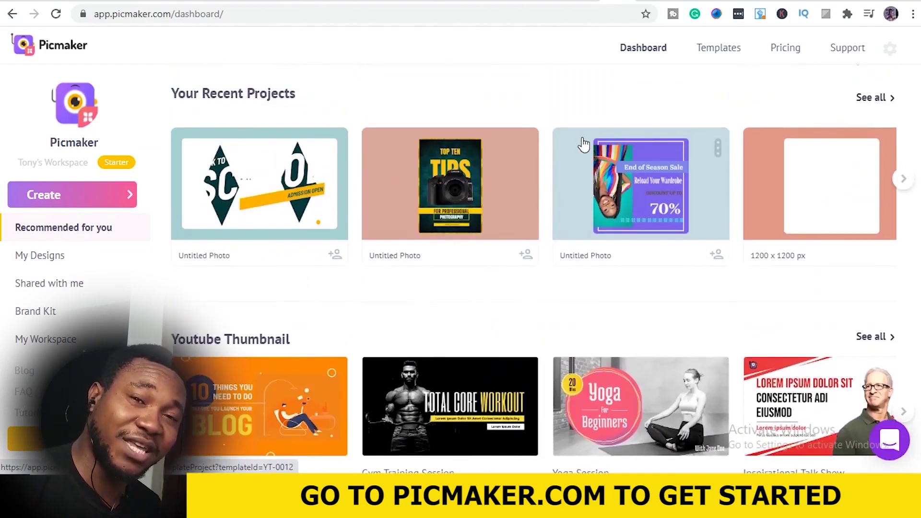
pyautogui.scroll(8, 582, 145)
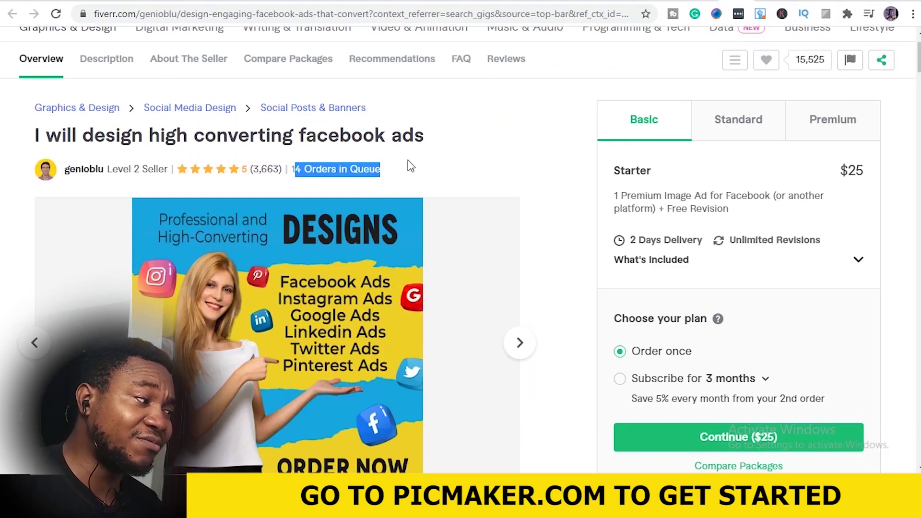
pyautogui.click(409, 165)
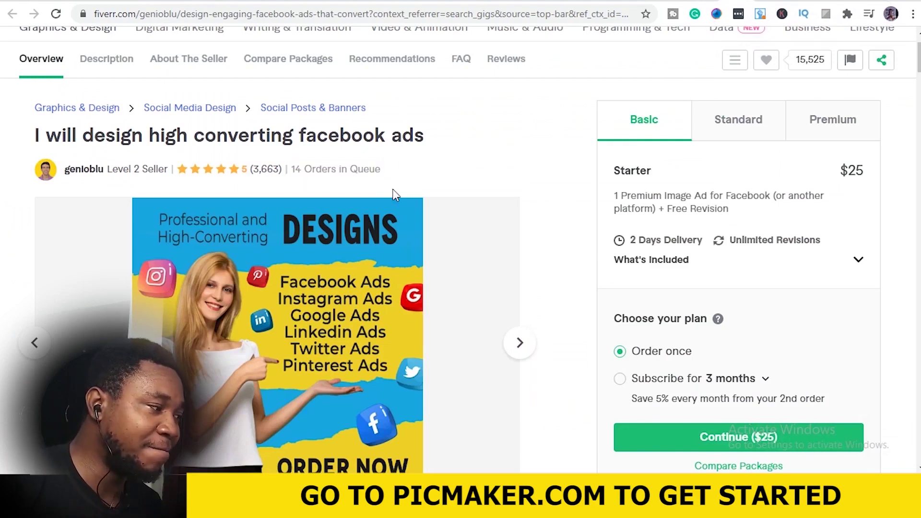
pyautogui.moveTo(291, 171); pyautogui.dragTo(390, 173)
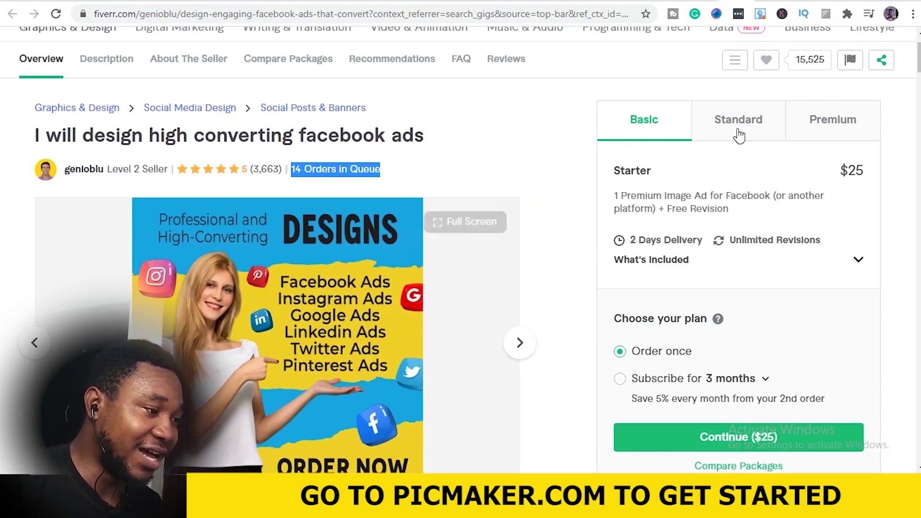
pyautogui.moveTo(871, 182); pyautogui.dragTo(837, 172)
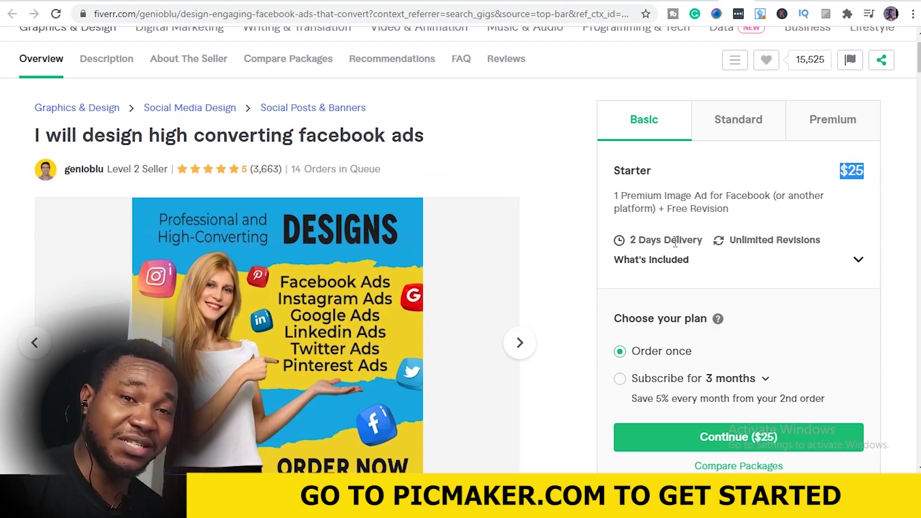
# - Page through five sample ads in the gig's gallery
pyautogui.scroll(-3, 527, 196)
pyautogui.scroll(2, 672, 240)
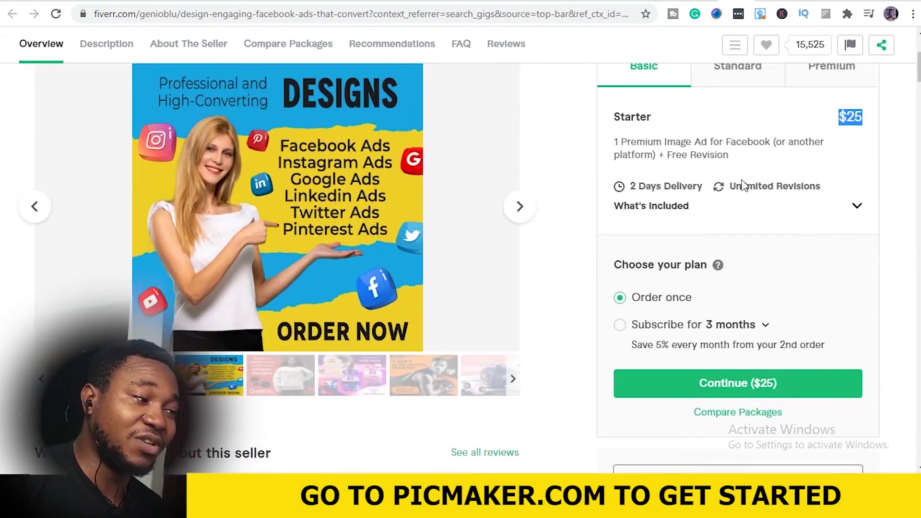
pyautogui.scroll(1, 624, 173)
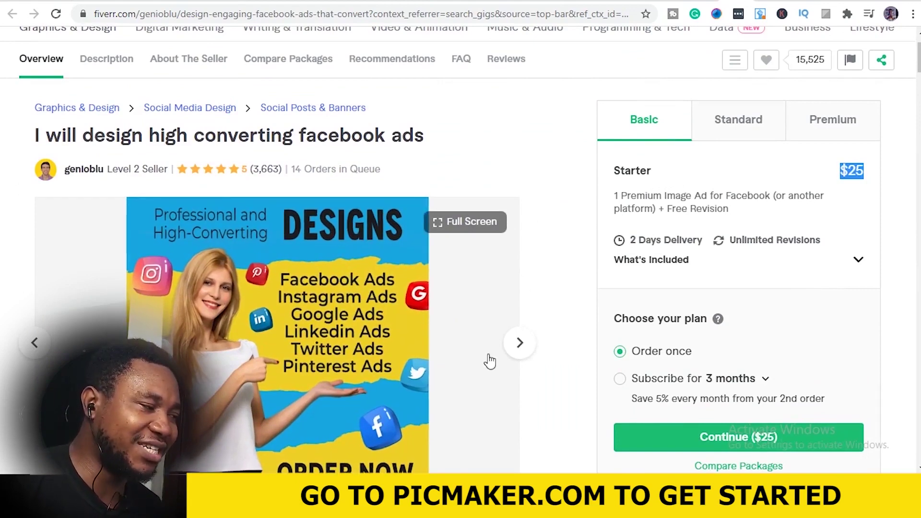
pyautogui.scroll(-1, 486, 336)
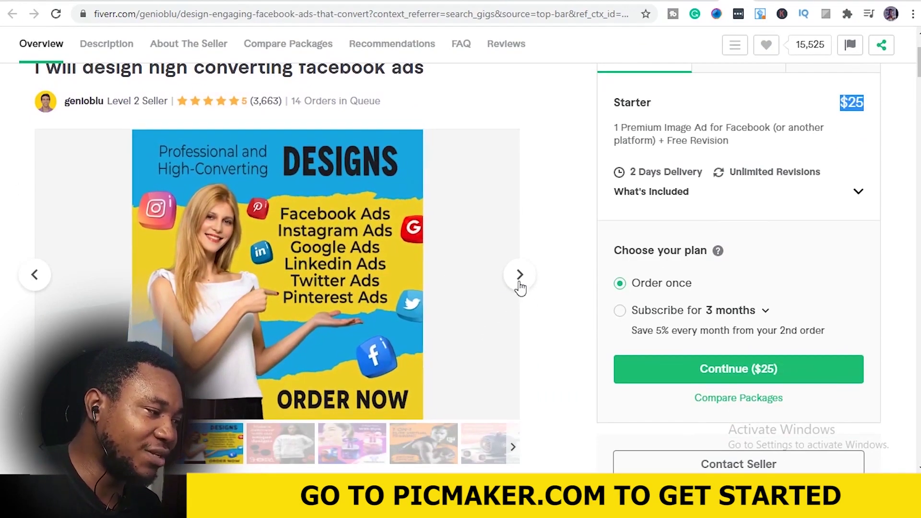
pyautogui.click(519, 278)
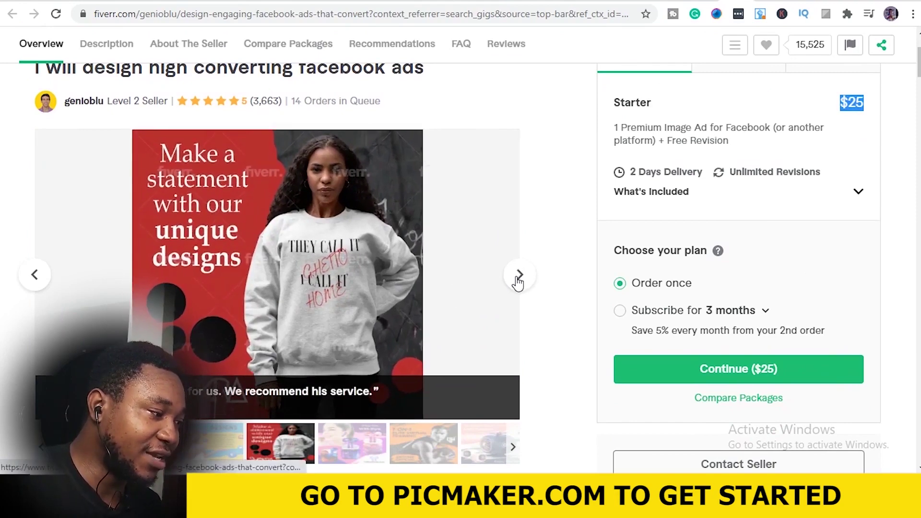
pyautogui.click(518, 281)
pyautogui.click(519, 275)
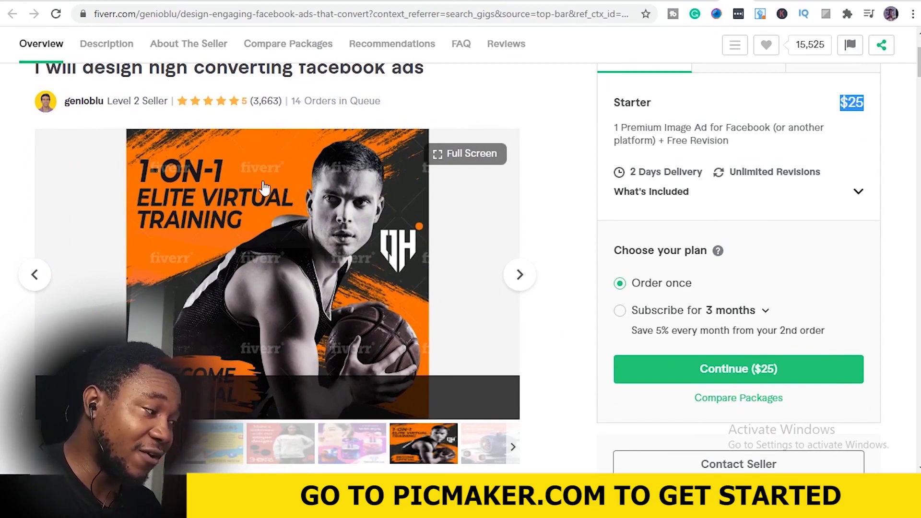
pyautogui.click(519, 275)
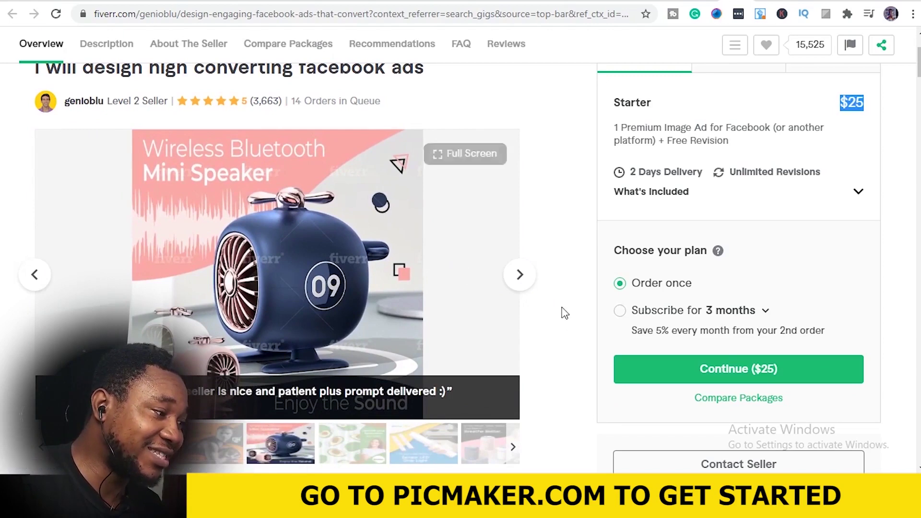
pyautogui.click(519, 275)
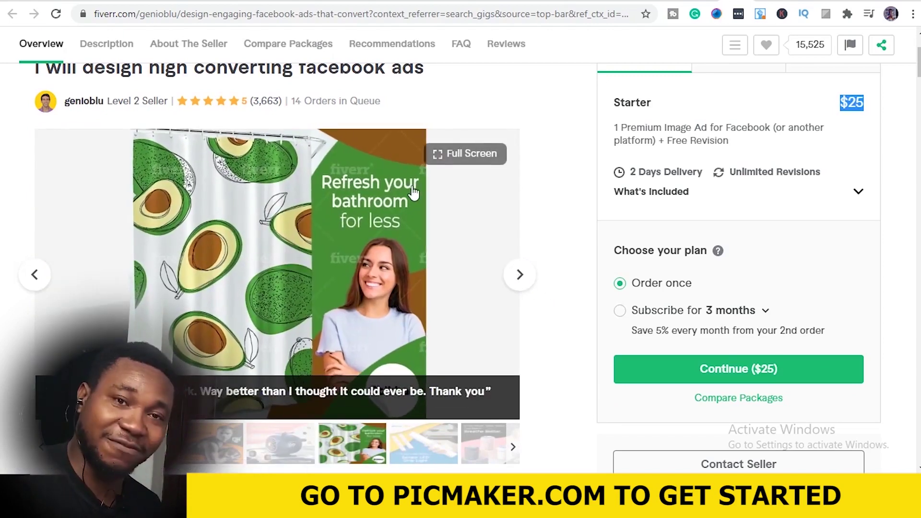
pyautogui.scroll(2, 317, 175)
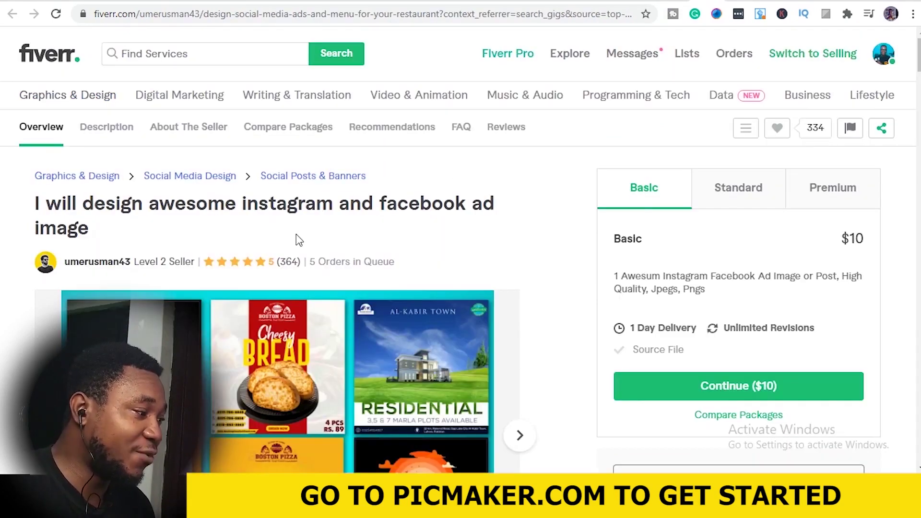
# - Highlight this gig's 5 Orders in Queue count and advance the gallery one sample
pyautogui.moveTo(311, 261); pyautogui.dragTo(404, 264)
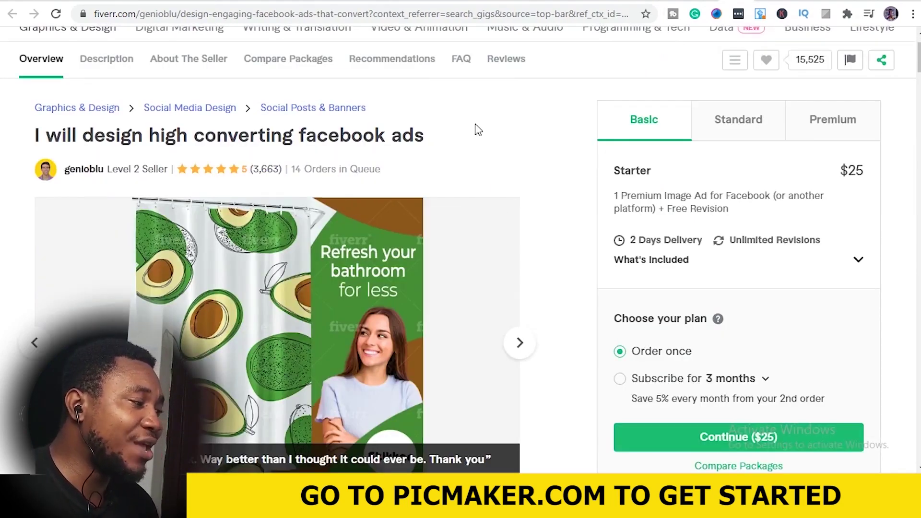
pyautogui.click(520, 343)
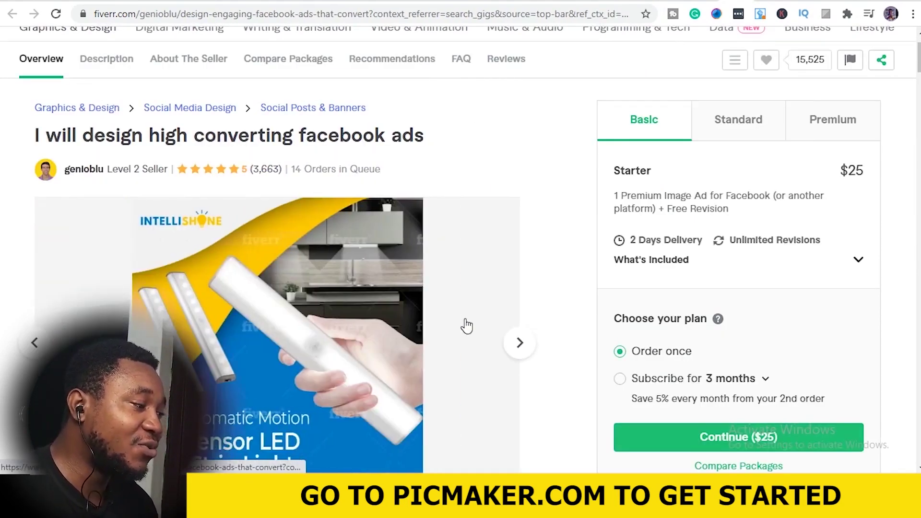
pyautogui.scroll(-2, 437, 295)
pyautogui.scroll(2, 437, 294)
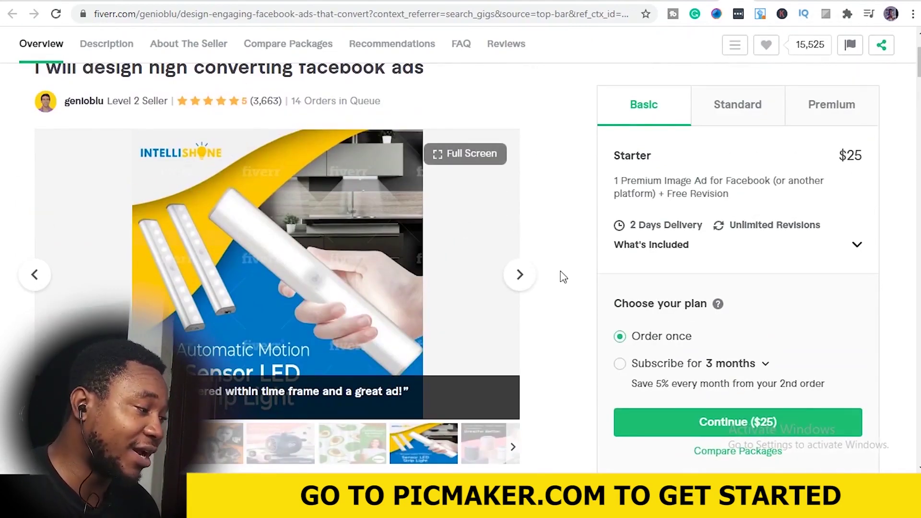
# - Browse three more sample ads, then return to the Picmaker Dashboard tab
pyautogui.click(520, 274)
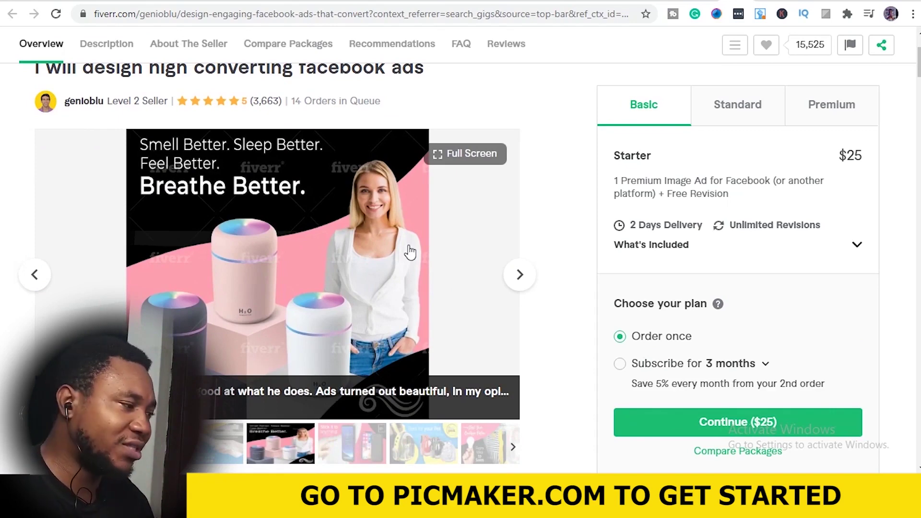
pyautogui.click(519, 279)
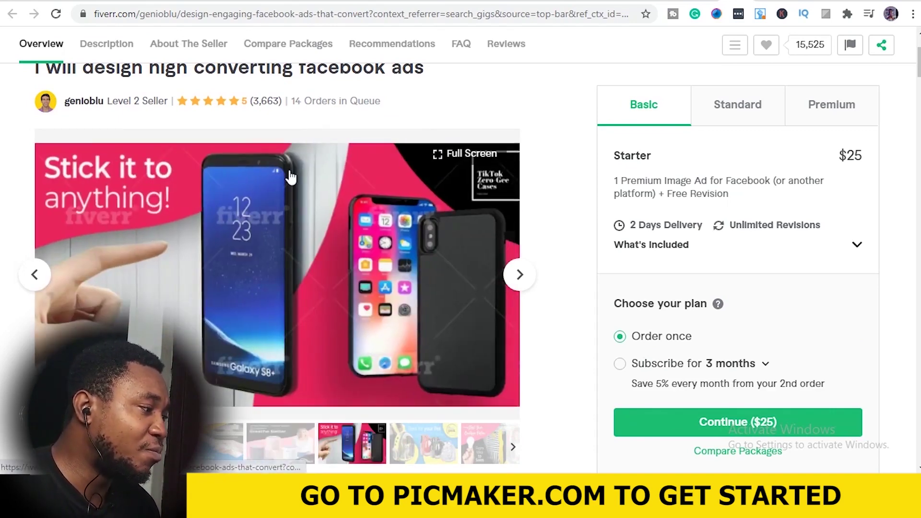
pyautogui.click(519, 275)
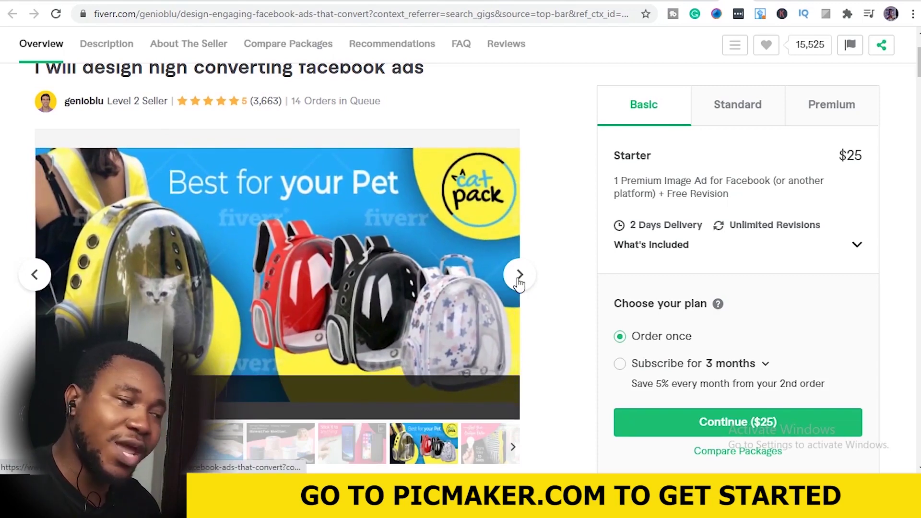
pyautogui.click(618, 1)
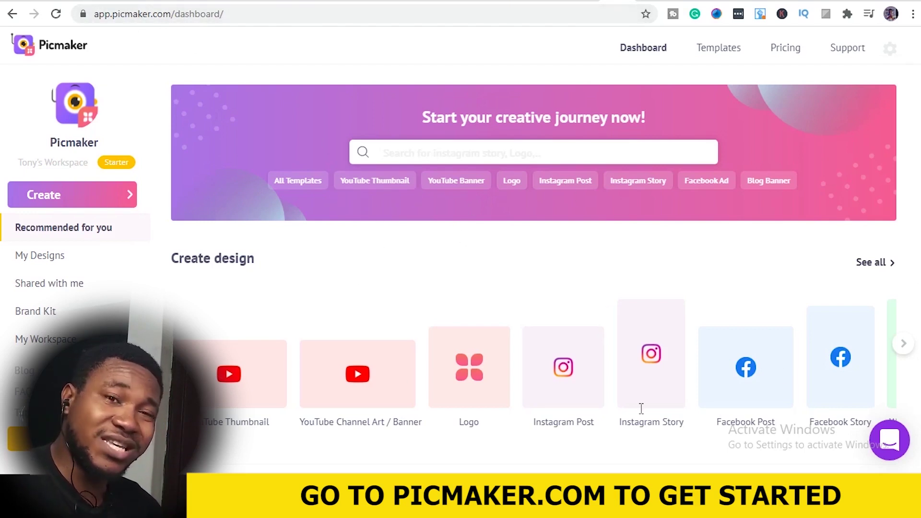
pyautogui.scroll(-5, 575, 273)
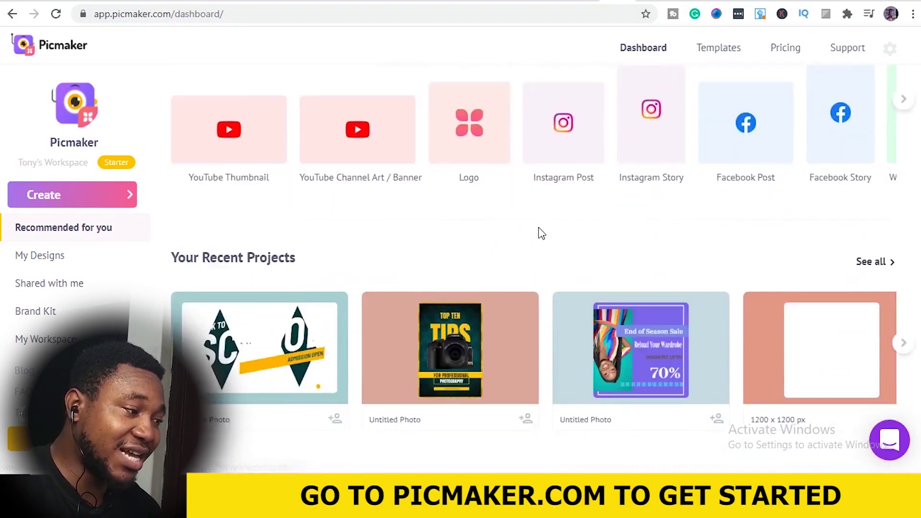
pyautogui.scroll(5, 541, 234)
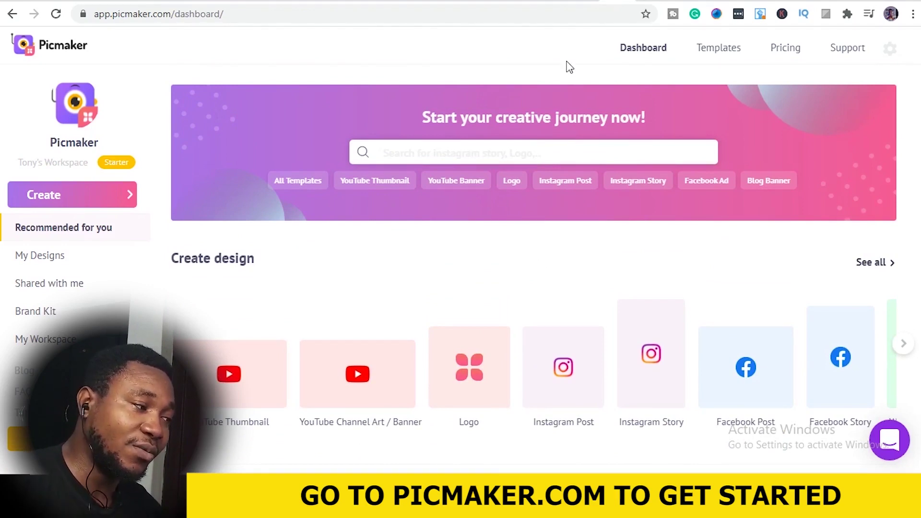
pyautogui.click(889, 49)
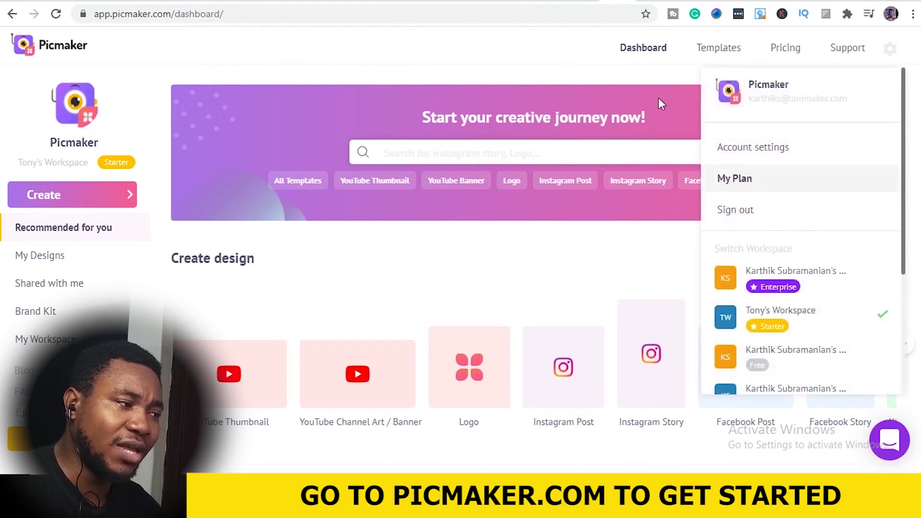
pyautogui.click(542, 69)
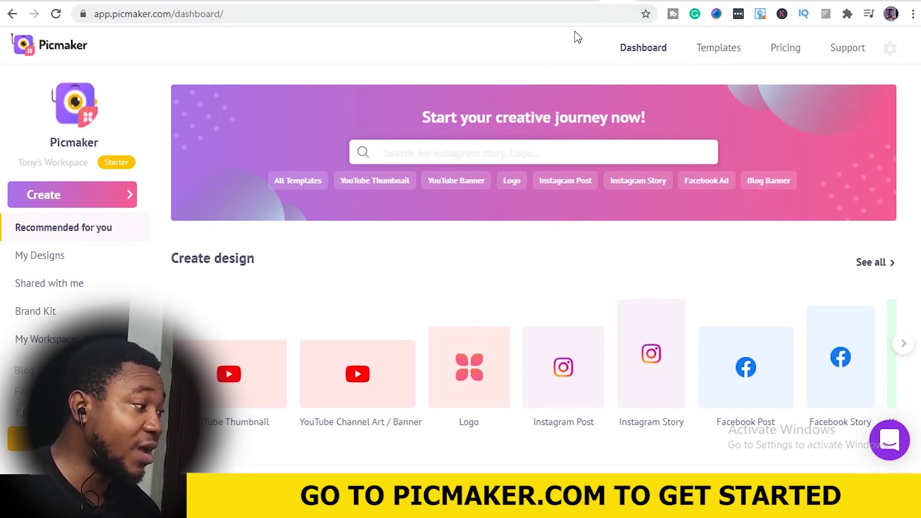
pyautogui.scroll(-5, 344, 115)
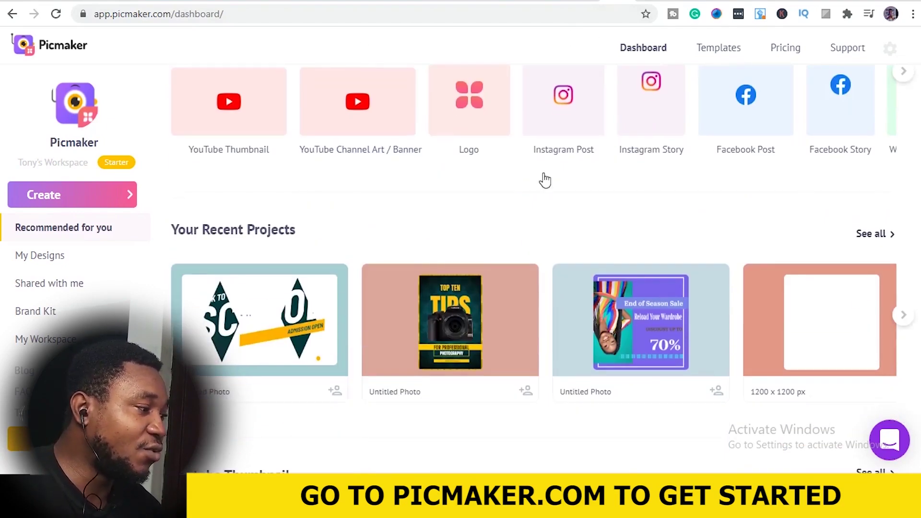
pyautogui.scroll(-7, 446, 241)
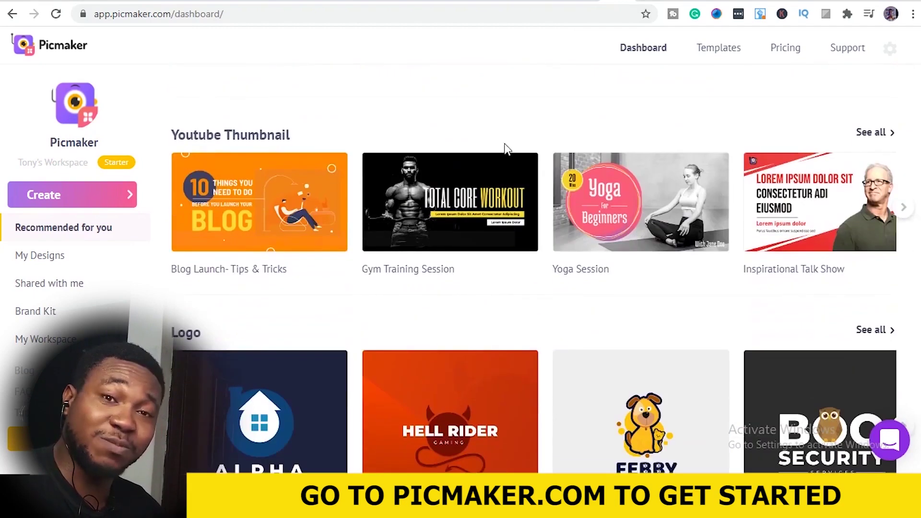
pyautogui.scroll(5, 429, 191)
pyautogui.scroll(6, 427, 189)
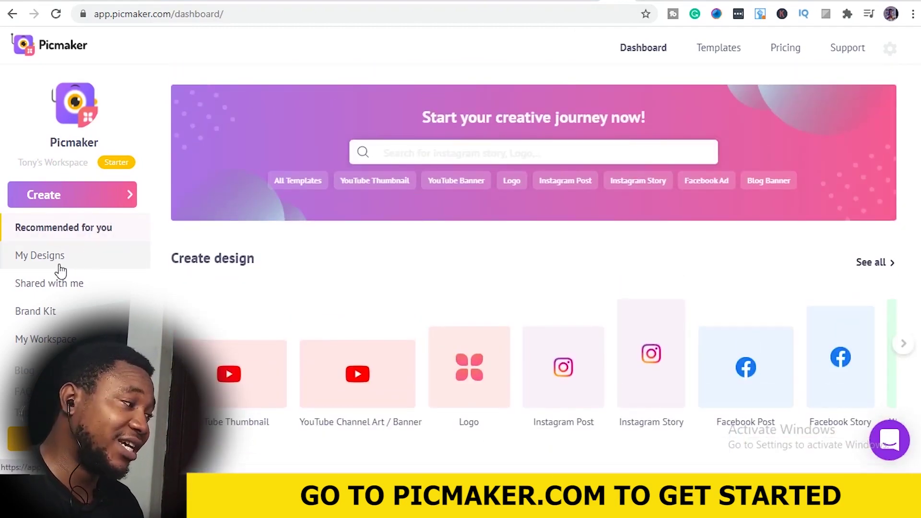
# - Open the Create design-type list and scroll down to Youtube Thumbnail
pyautogui.click(108, 204)
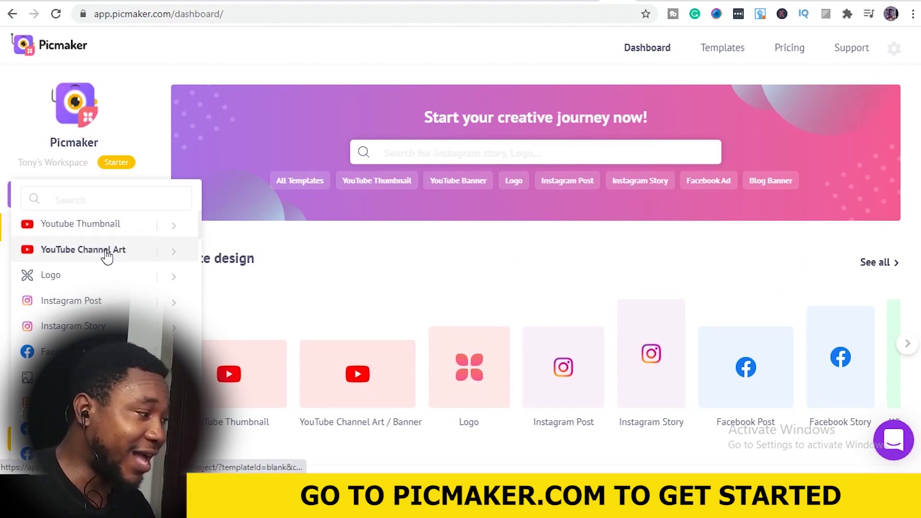
pyautogui.scroll(-10, 72, 282)
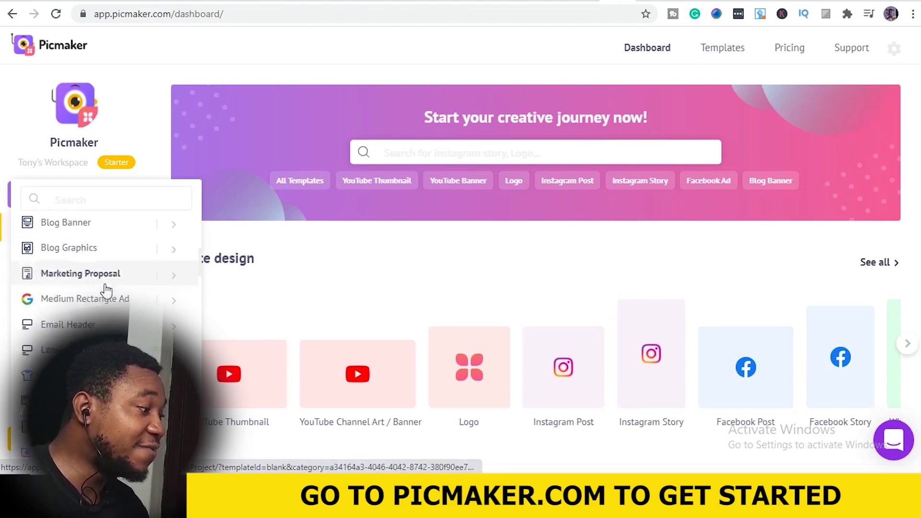
pyautogui.scroll(-12, 91, 281)
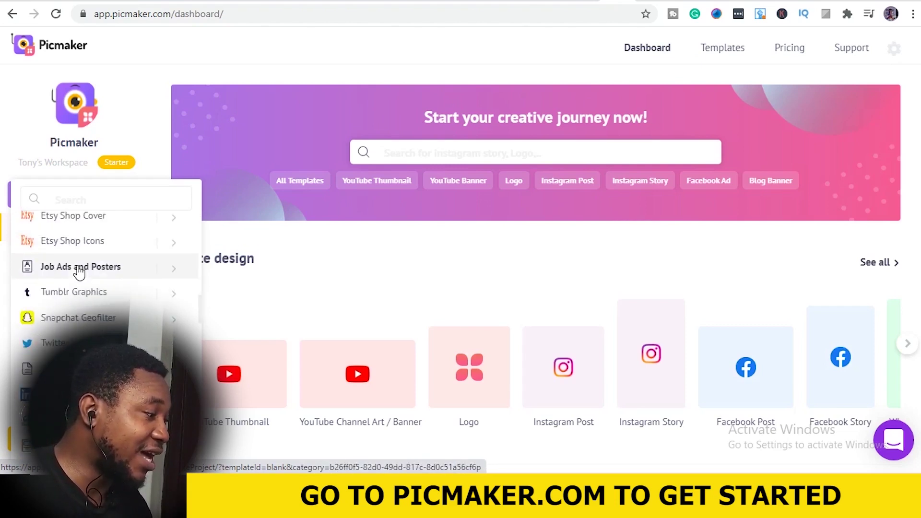
pyautogui.scroll(-12, 75, 274)
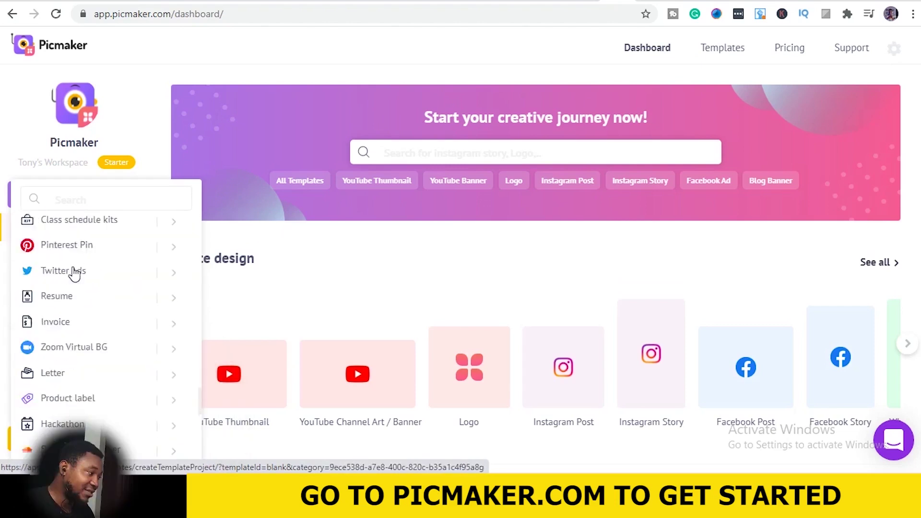
pyautogui.scroll(-2, 75, 272)
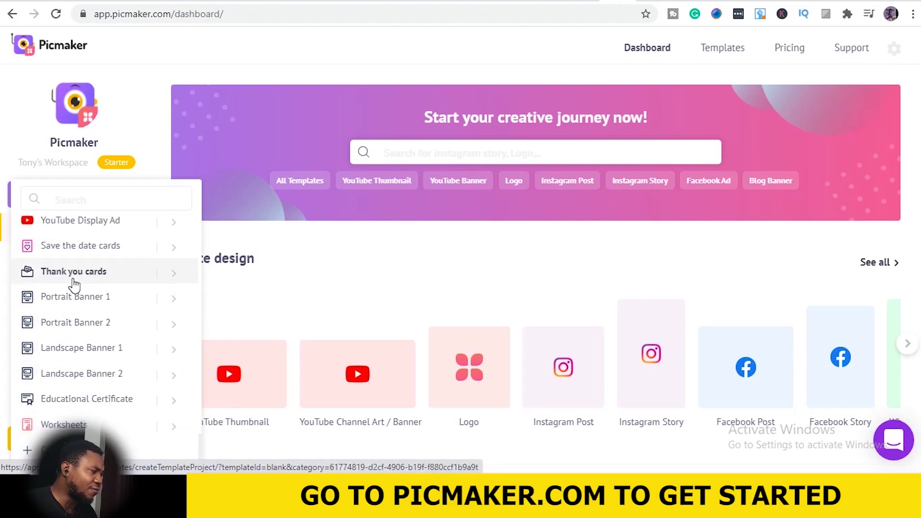
pyautogui.scroll(-5, 77, 285)
pyautogui.scroll(10, 78, 287)
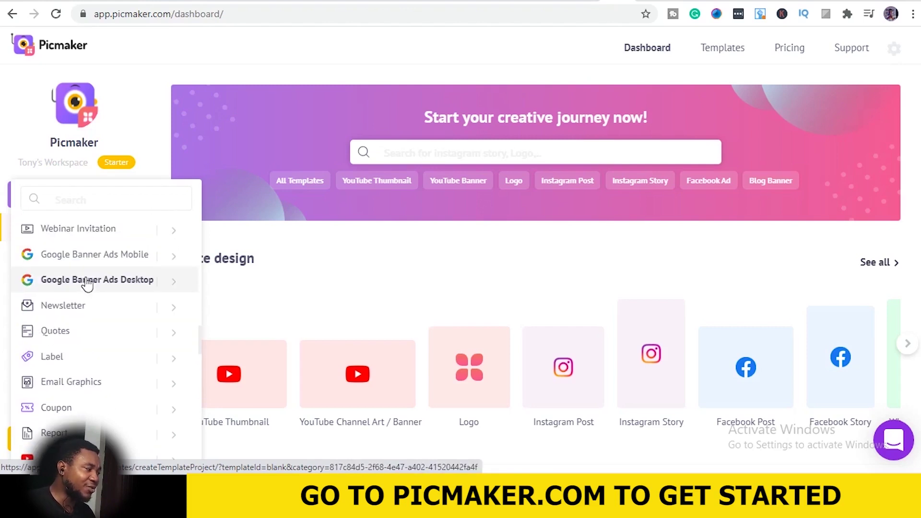
pyautogui.scroll(-3, 91, 283)
pyautogui.scroll(-5, 115, 292)
pyautogui.scroll(3, 106, 292)
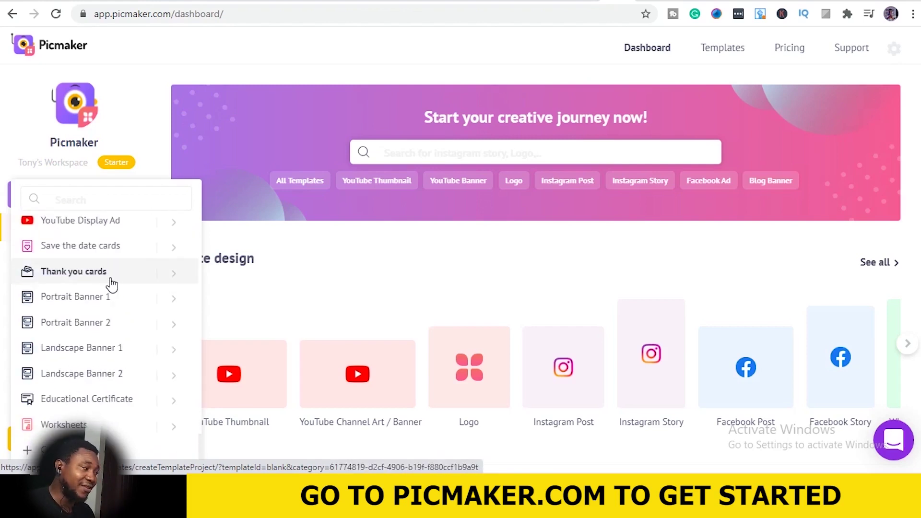
pyautogui.scroll(-4, 107, 284)
pyautogui.scroll(1, 91, 279)
pyautogui.scroll(15, 88, 277)
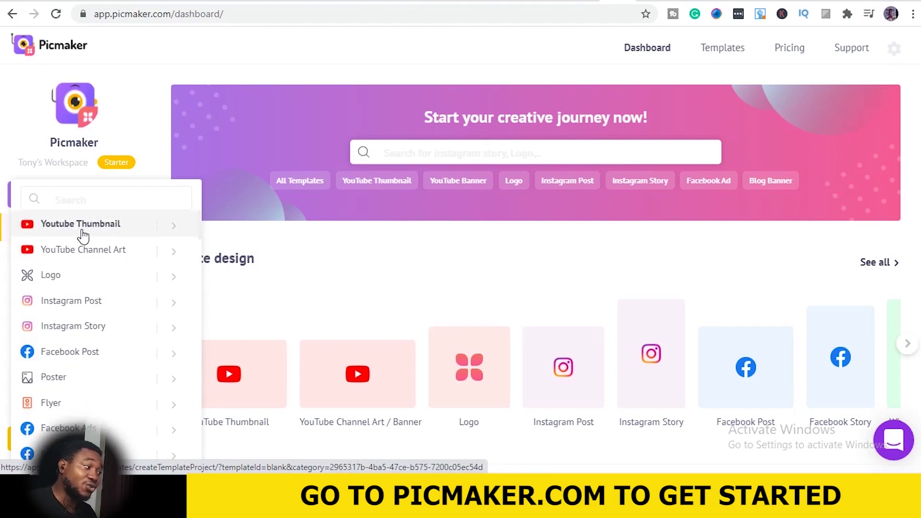
# - Open the Youtube Thumbnail template gallery in a new browser tab
pyautogui.moveTo(171, 229)
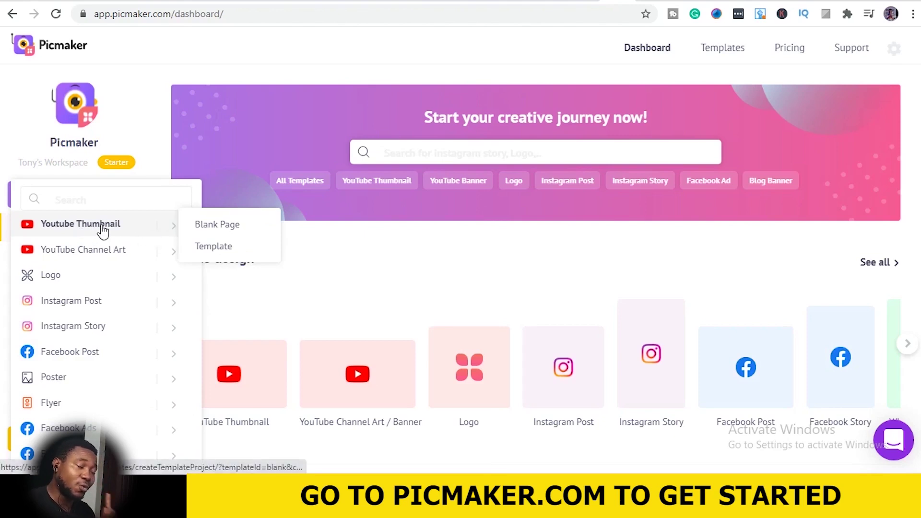
pyautogui.rightClick(222, 249)
pyautogui.click(254, 257)
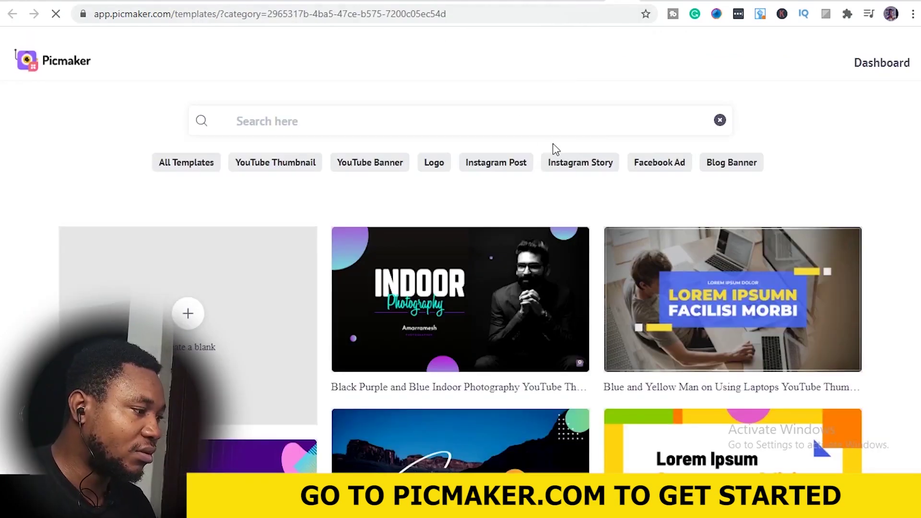
# - Start a design from the blue laptop Online Training for Business thumbnail template
pyautogui.scroll(-3, 497, 107)
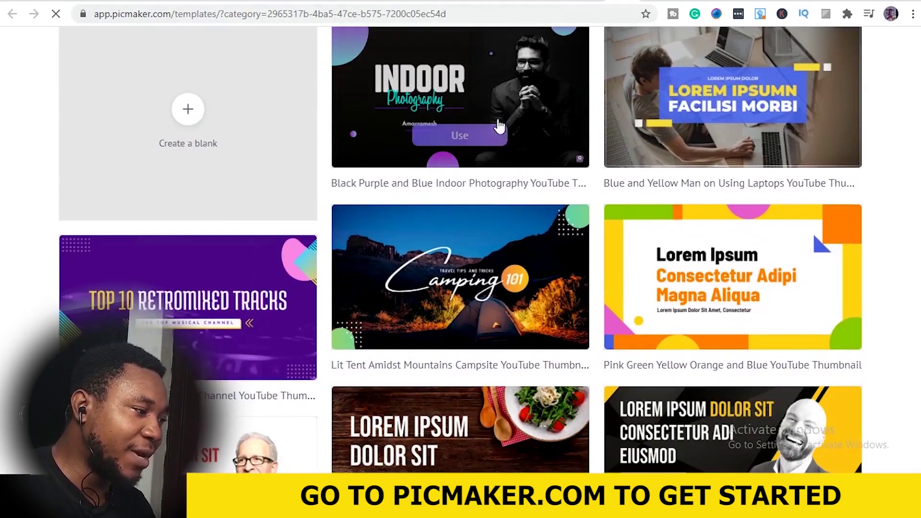
pyautogui.scroll(3, 490, 177)
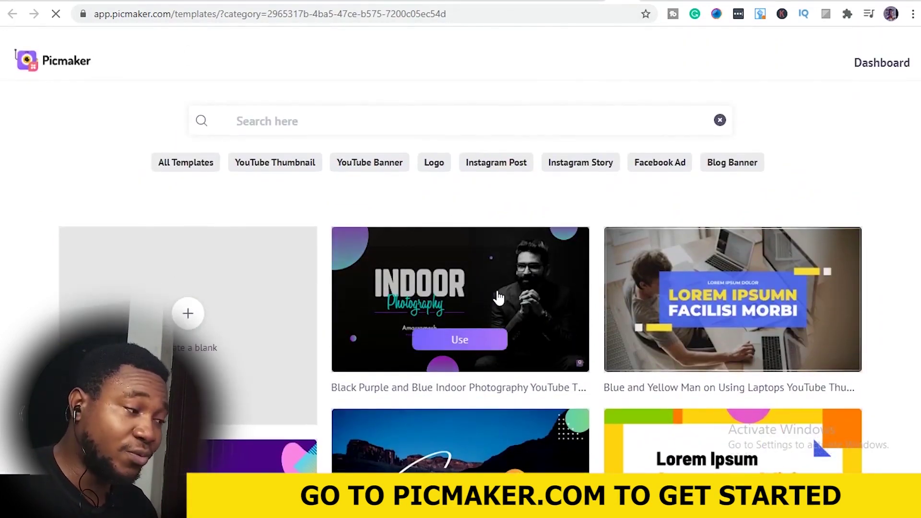
pyautogui.scroll(-4, 531, 288)
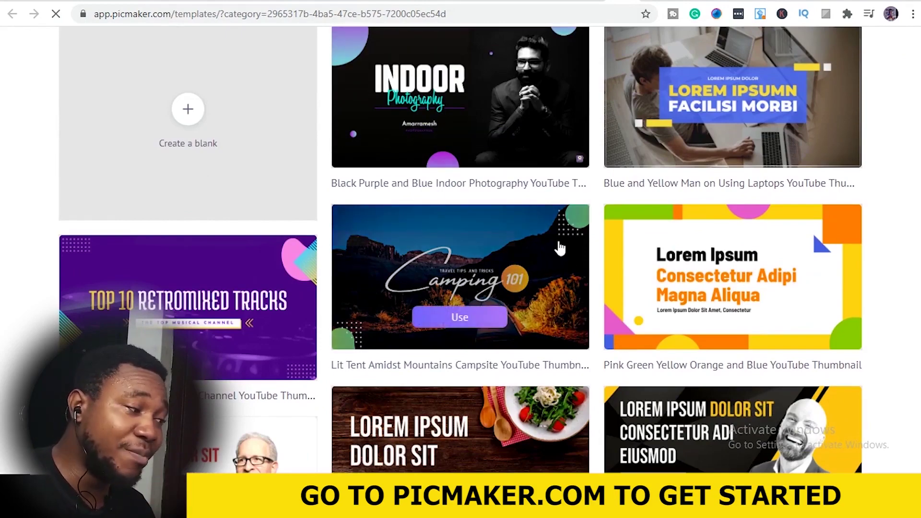
pyautogui.scroll(-4, 559, 247)
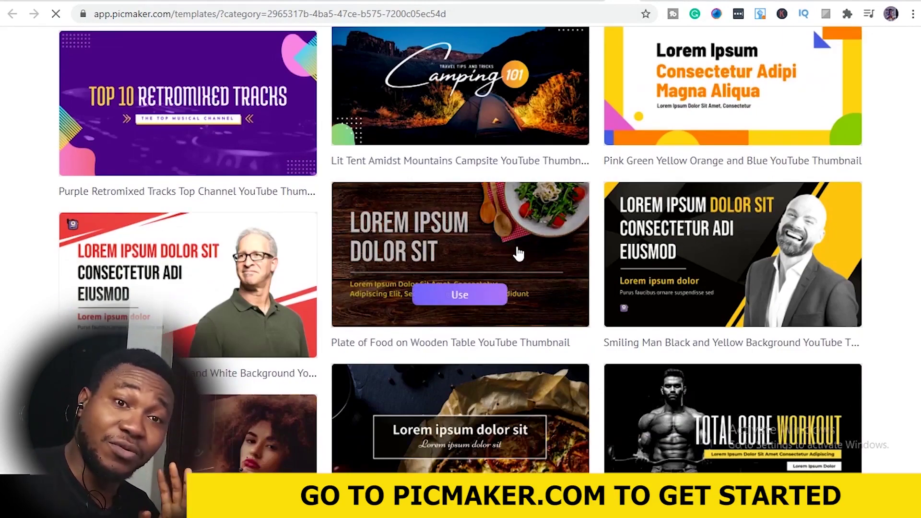
pyautogui.scroll(-1, 512, 254)
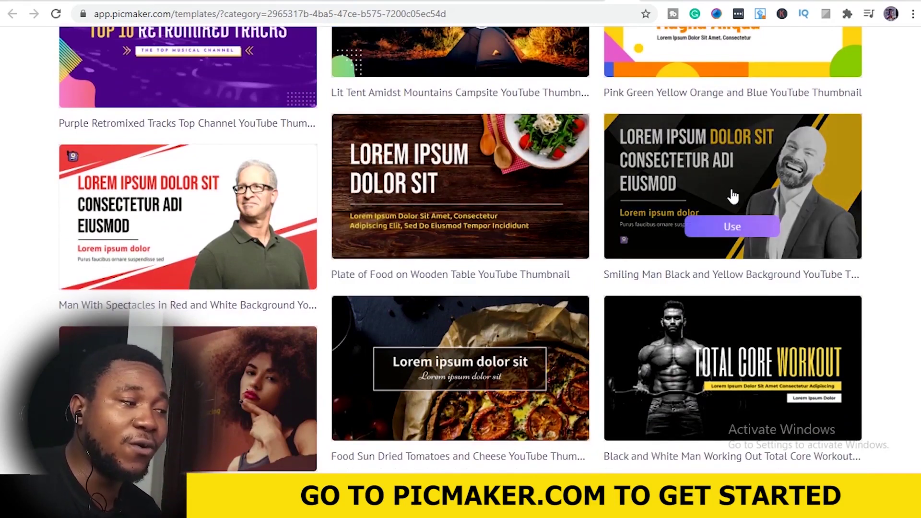
pyautogui.scroll(-4, 773, 187)
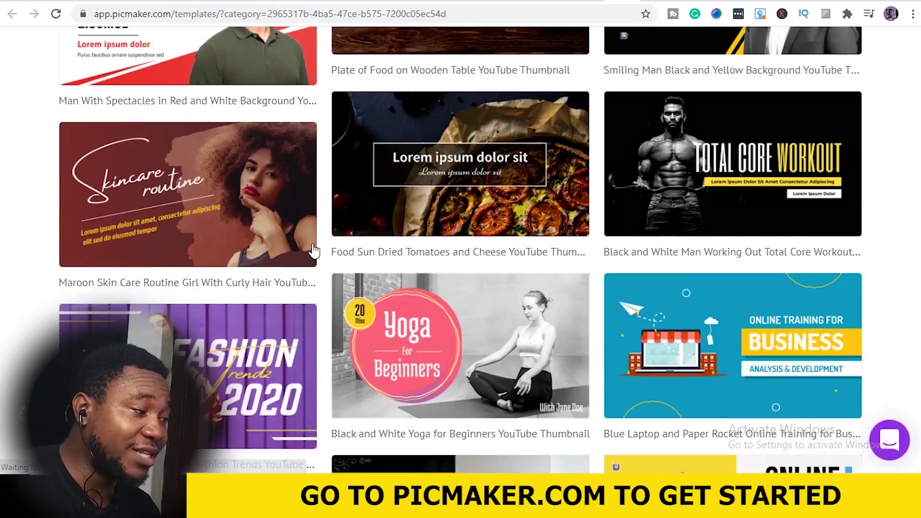
pyautogui.scroll(-4, 546, 245)
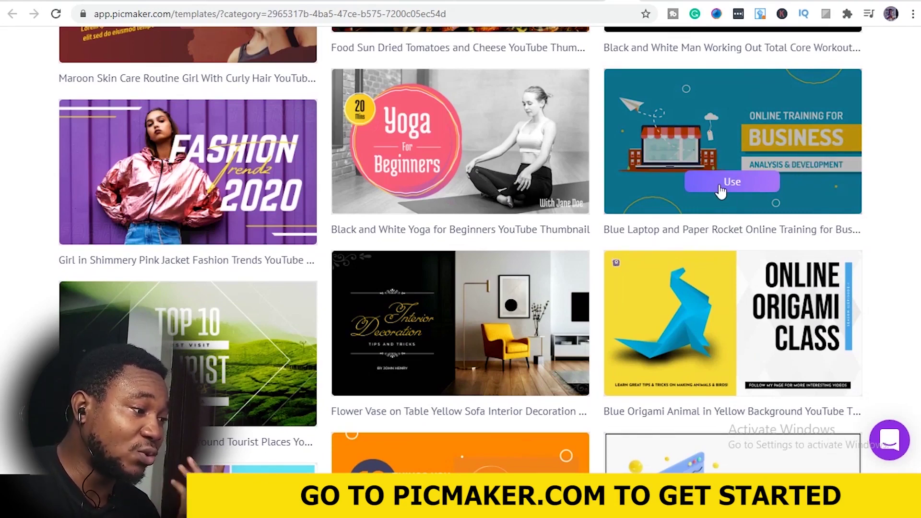
pyautogui.click(737, 184)
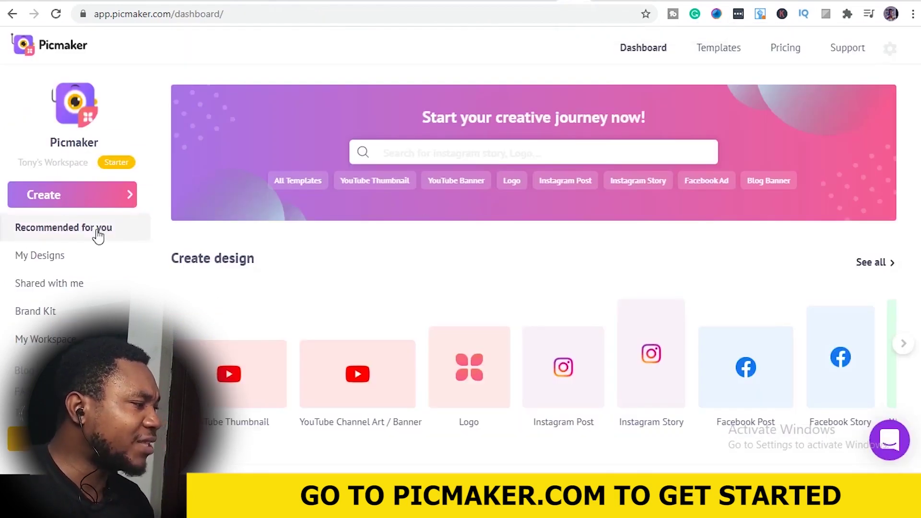
# - Switch to the dashboard tab and show the Recommended for you templates
pyautogui.click(129, 196)
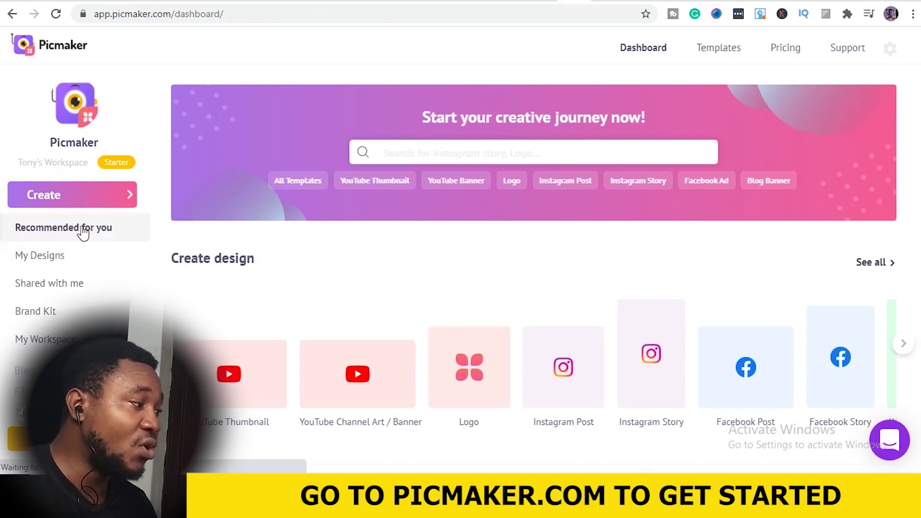
pyautogui.click(85, 231)
pyautogui.scroll(-1, 367, 333)
pyautogui.scroll(-7, 370, 331)
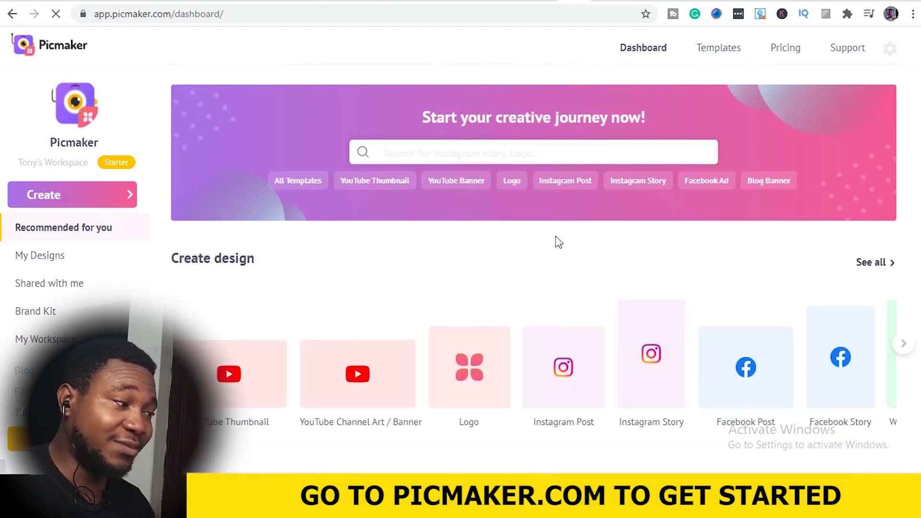
# - Scroll through the recommended template rows down to the Facebook Ad section
pyautogui.scroll(-6, 431, 245)
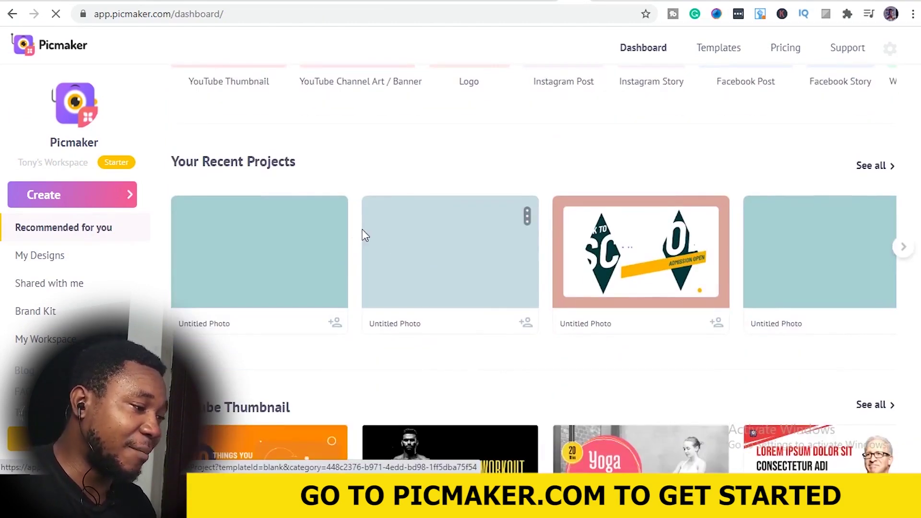
pyautogui.scroll(-10, 461, 249)
pyautogui.scroll(4, 455, 253)
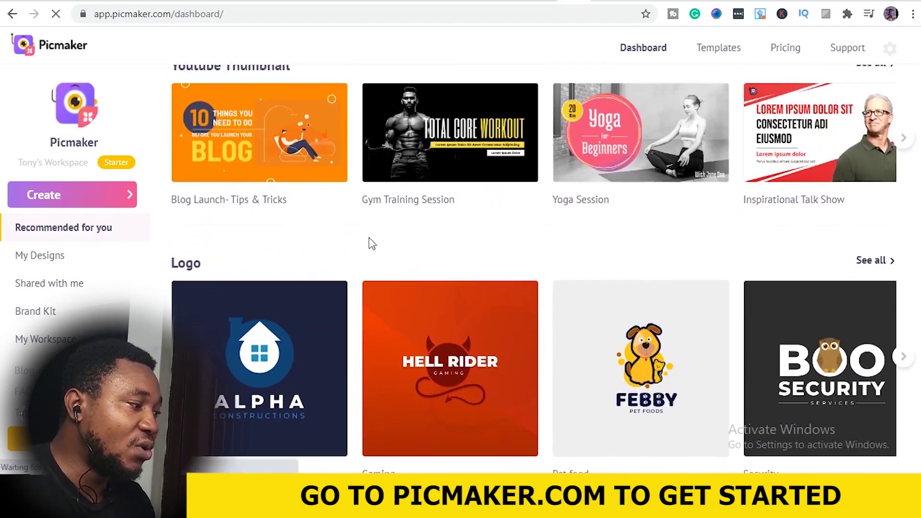
pyautogui.scroll(-7, 249, 282)
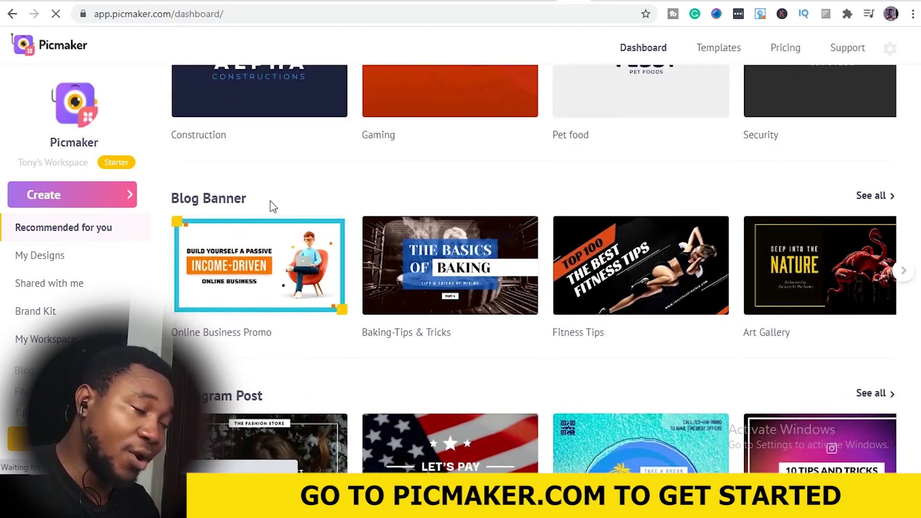
pyautogui.scroll(-4, 268, 204)
pyautogui.scroll(-6, 244, 190)
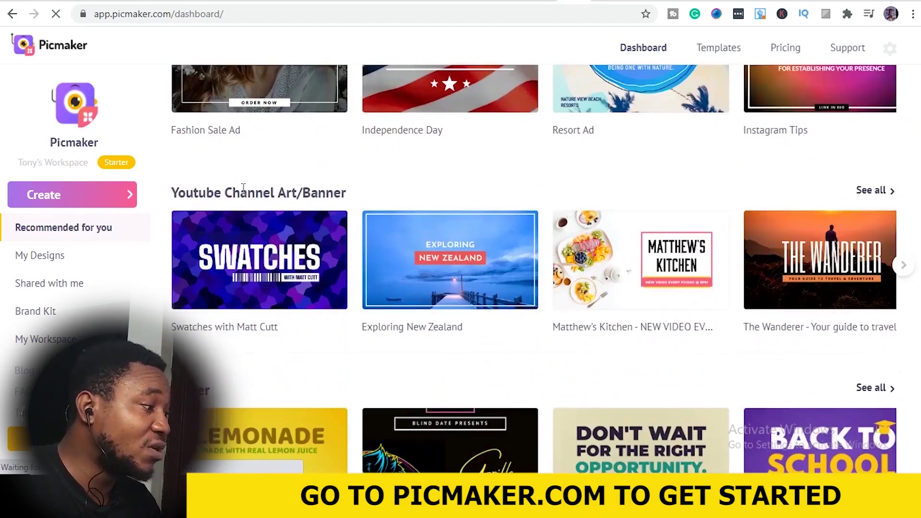
pyautogui.scroll(-14, 350, 160)
pyautogui.scroll(5, 368, 239)
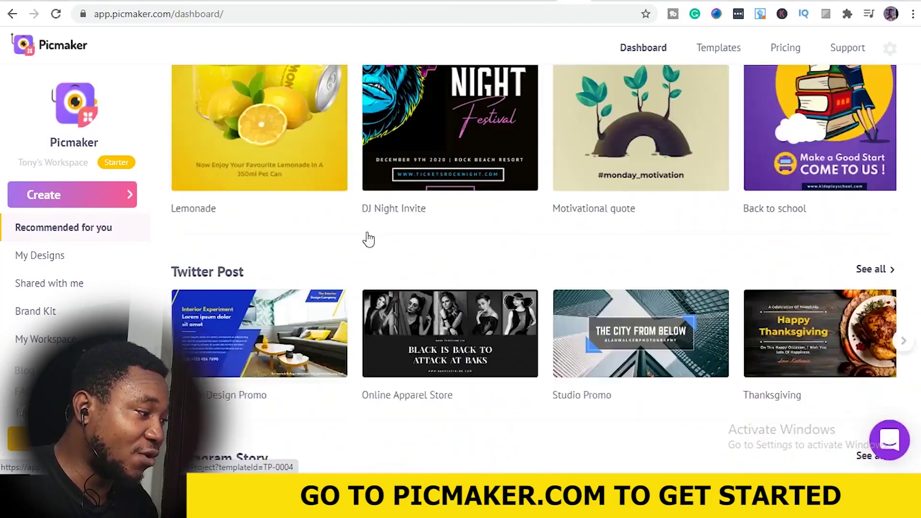
pyautogui.scroll(4, 369, 239)
pyautogui.scroll(-16, 476, 266)
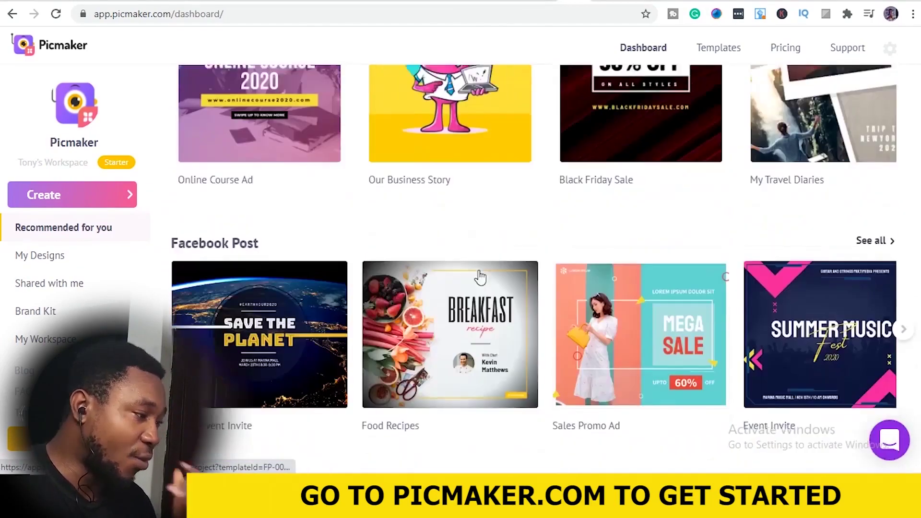
pyautogui.scroll(-3, 479, 277)
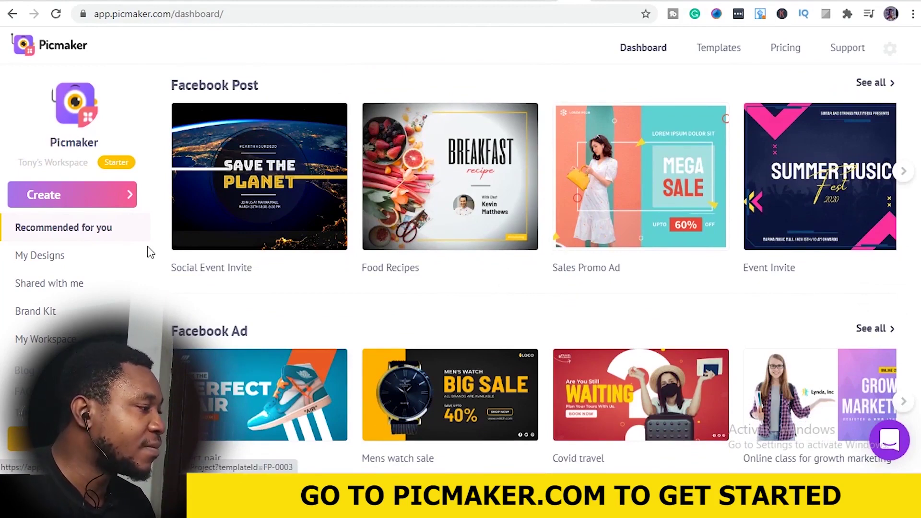
# - Open the saved designs list and scroll through it
pyautogui.click(61, 257)
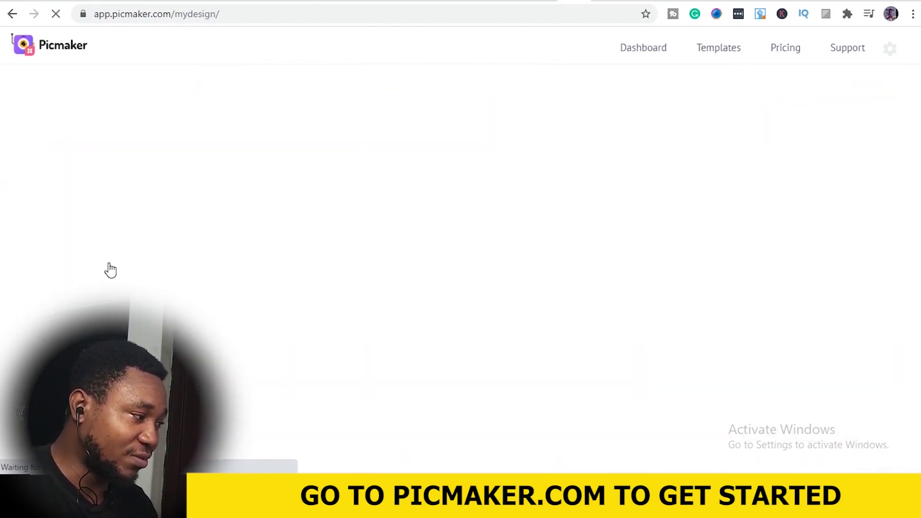
pyautogui.scroll(-5, 379, 307)
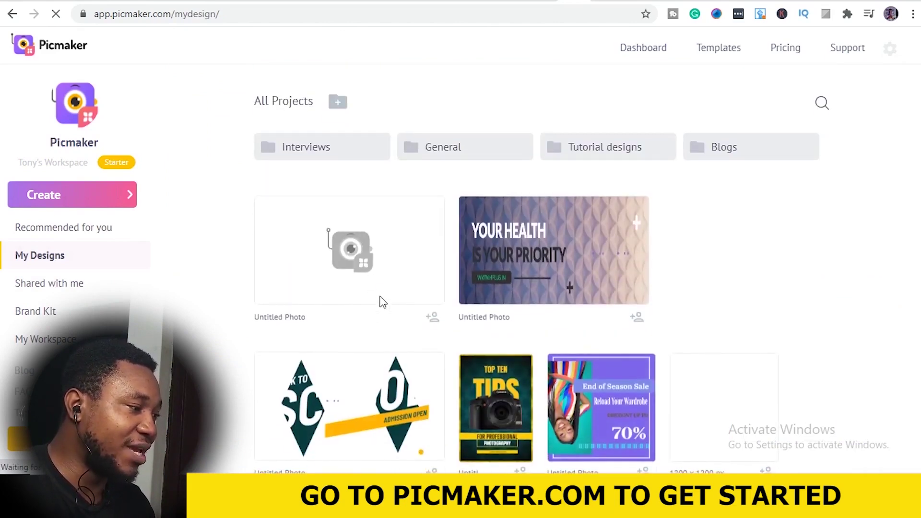
pyautogui.scroll(-3, 383, 302)
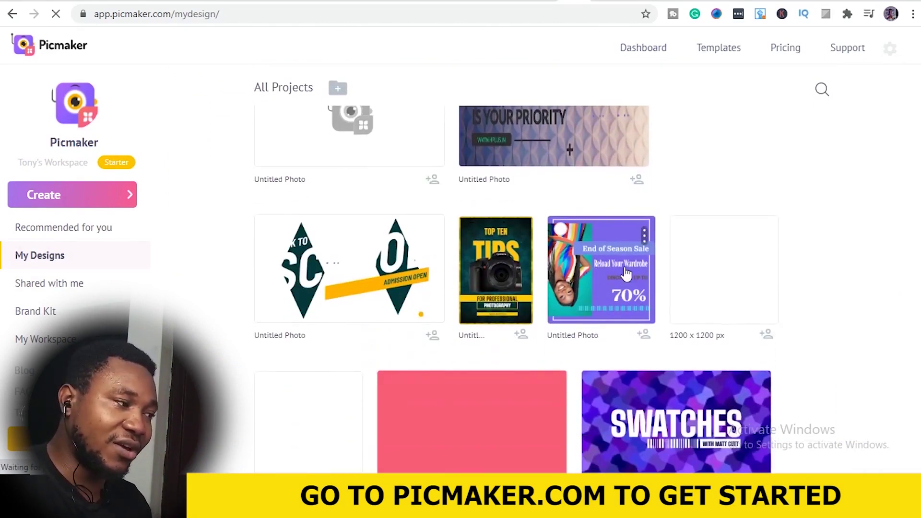
pyautogui.scroll(3, 609, 277)
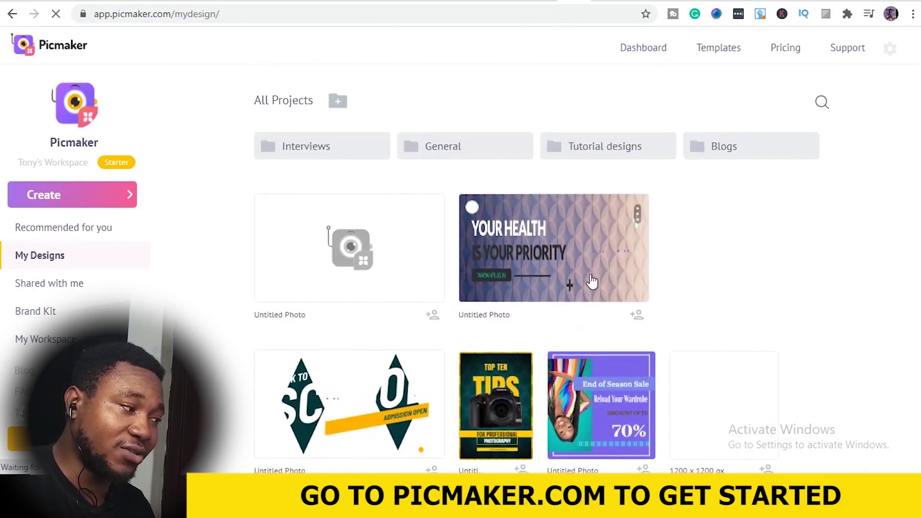
pyautogui.scroll(-3, 592, 282)
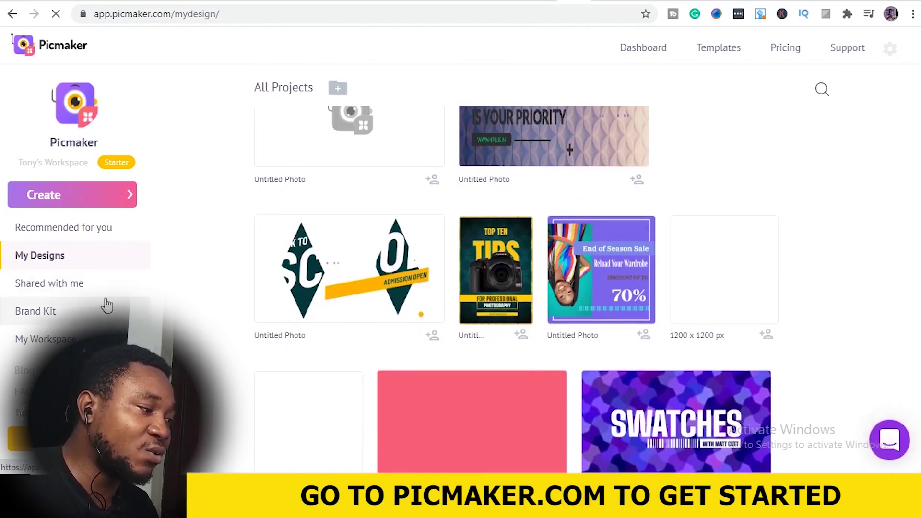
# - View the empty Shared with me page and open the invite-friends form
pyautogui.click(49, 283)
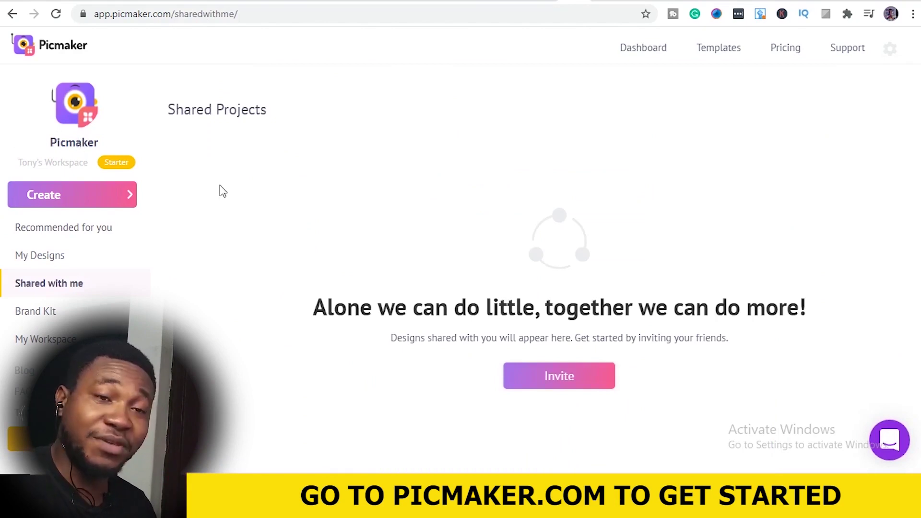
pyautogui.scroll(-1, 499, 235)
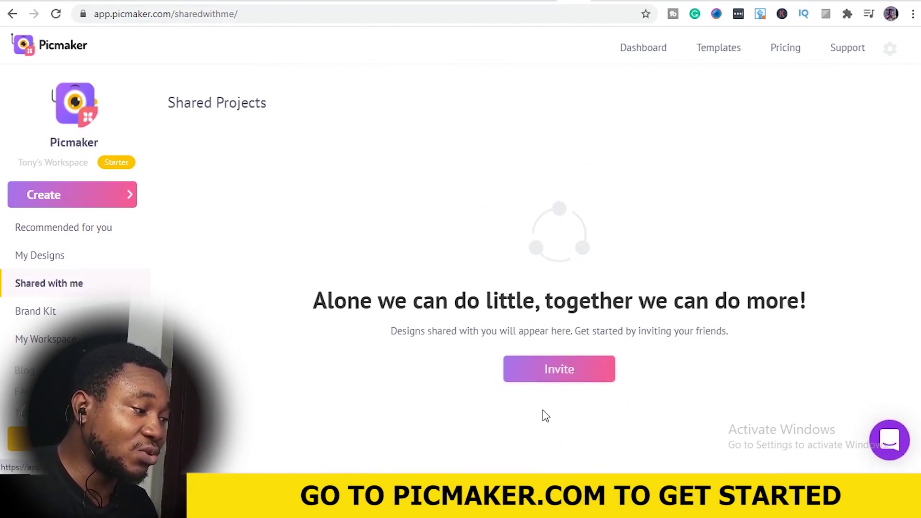
pyautogui.click(552, 375)
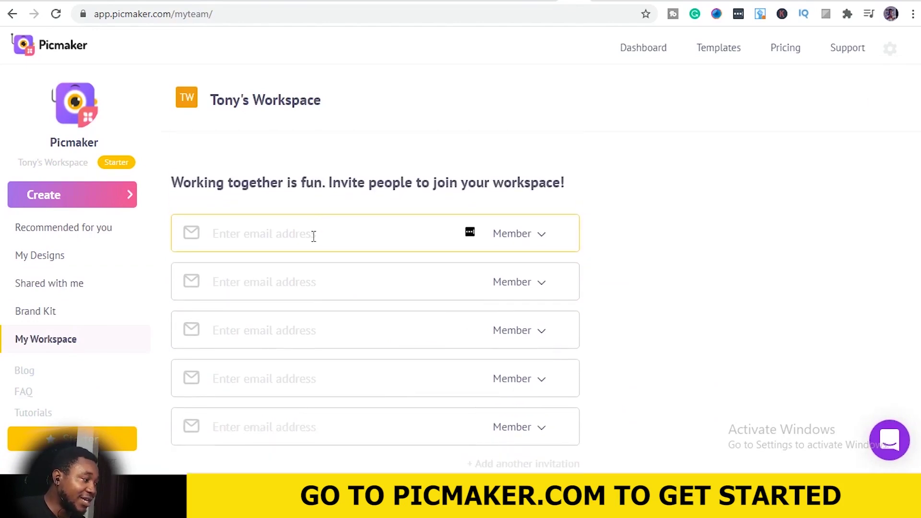
pyautogui.scroll(-4, 461, 305)
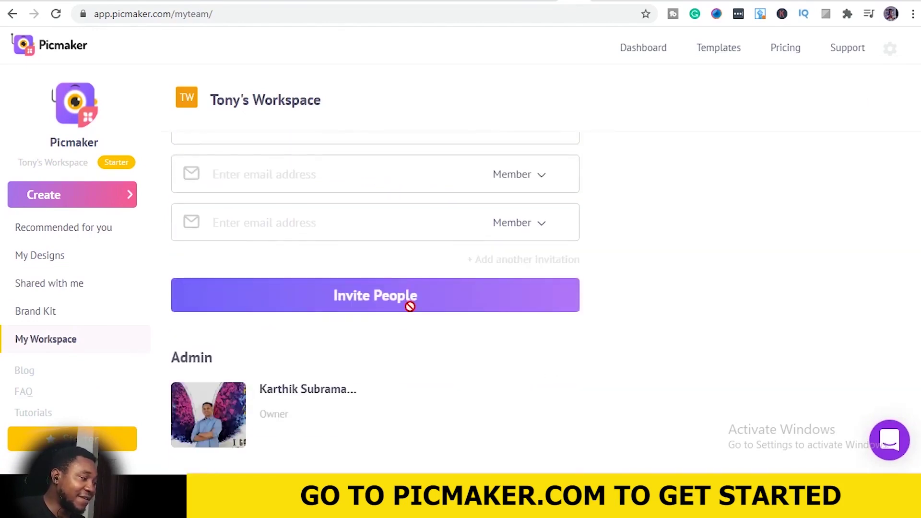
pyautogui.scroll(4, 594, 280)
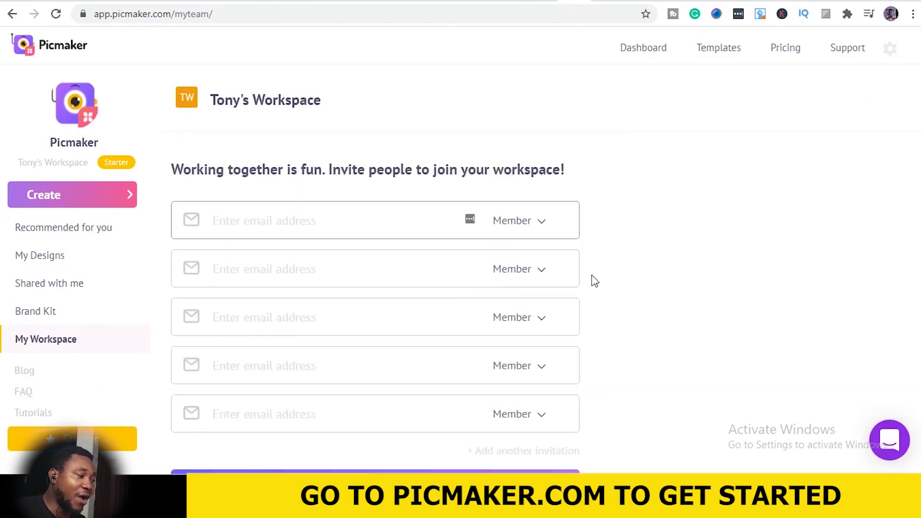
pyautogui.click(539, 236)
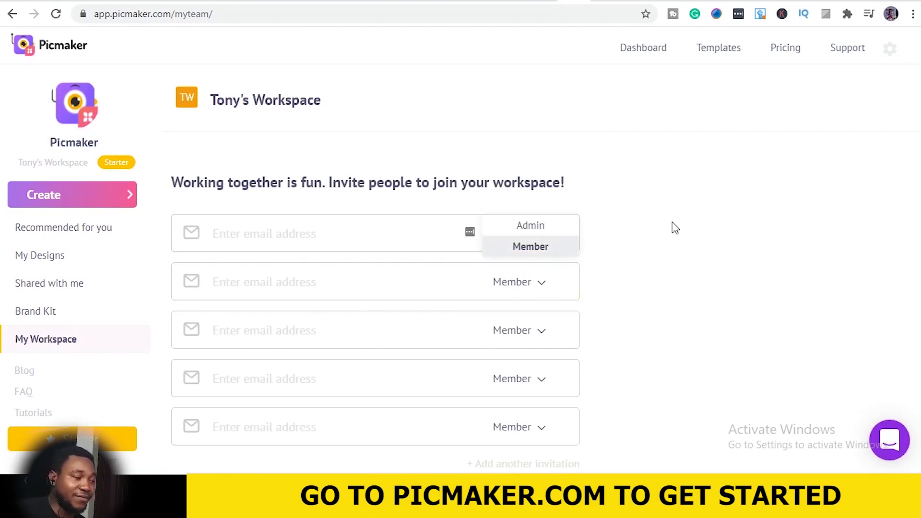
pyautogui.click(398, 244)
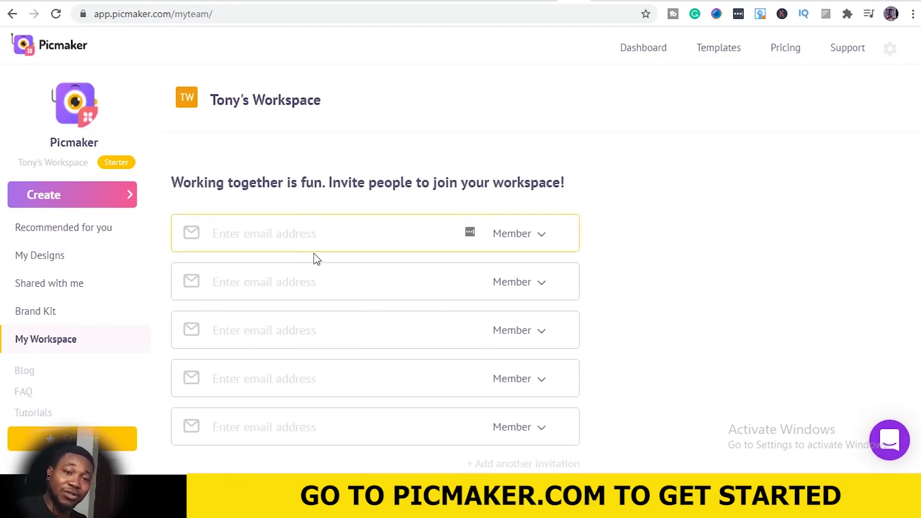
pyautogui.scroll(-5, 315, 259)
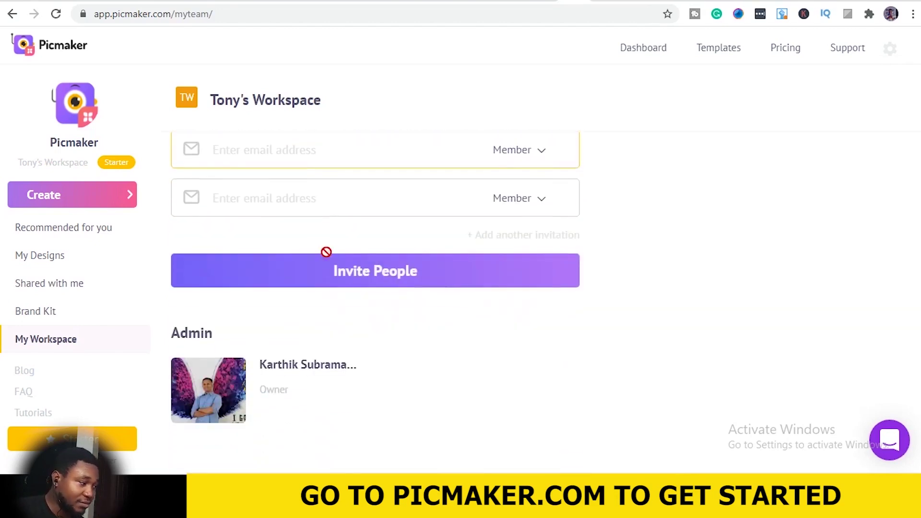
pyautogui.scroll(5, 649, 242)
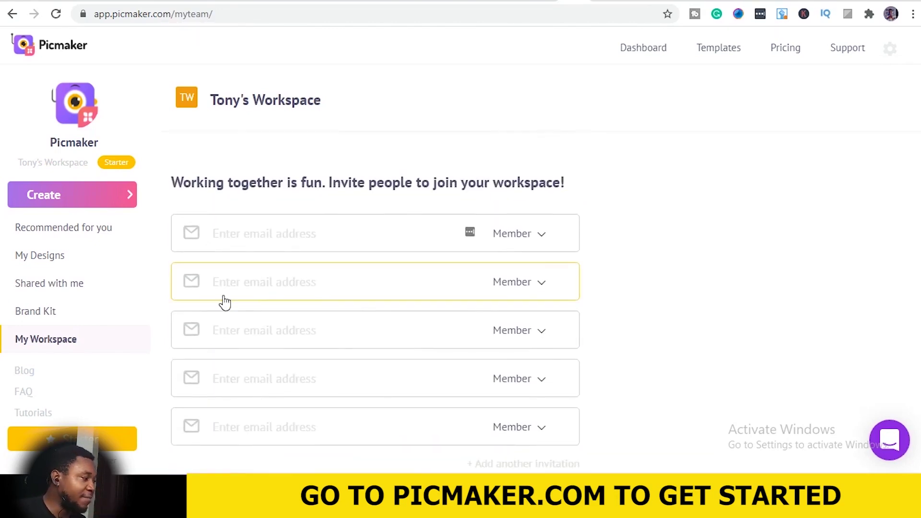
pyautogui.click(69, 291)
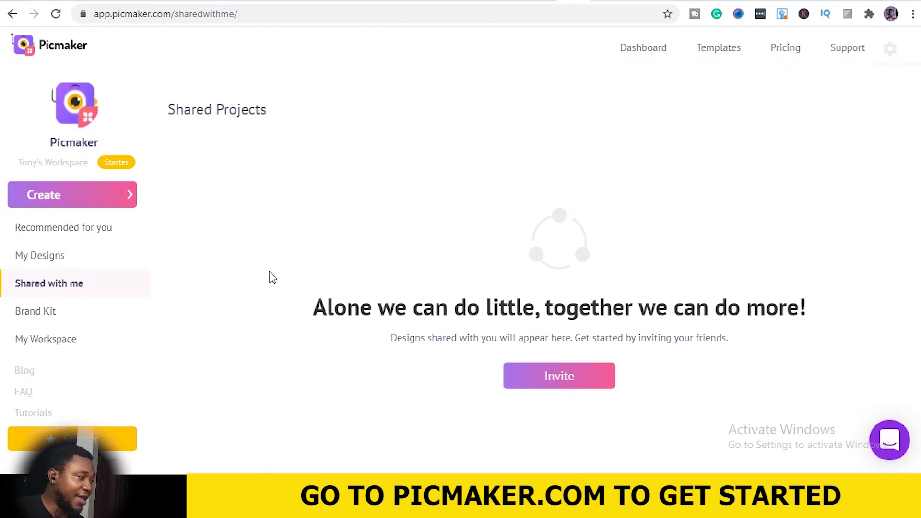
# - Look over the empty Brand Kit logo, colour palette, font and template sections, then return to workspace members
pyautogui.click(40, 322)
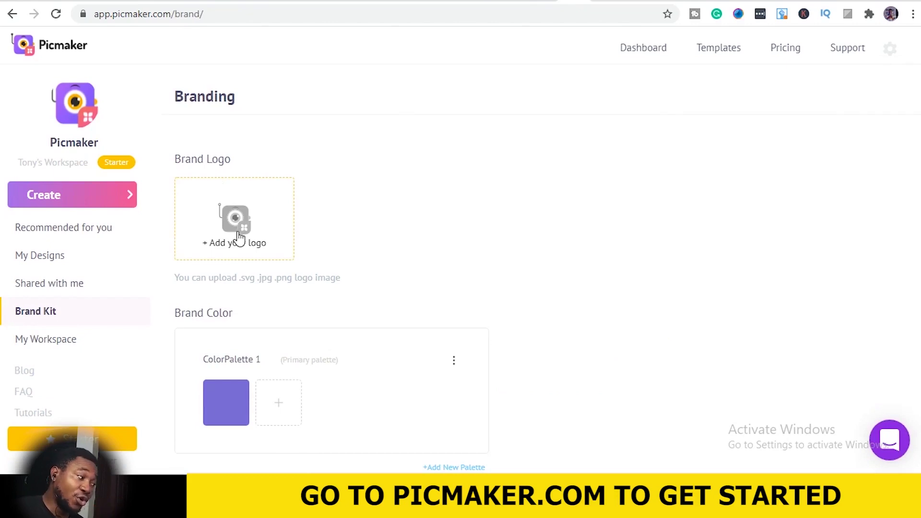
pyautogui.scroll(-4, 354, 271)
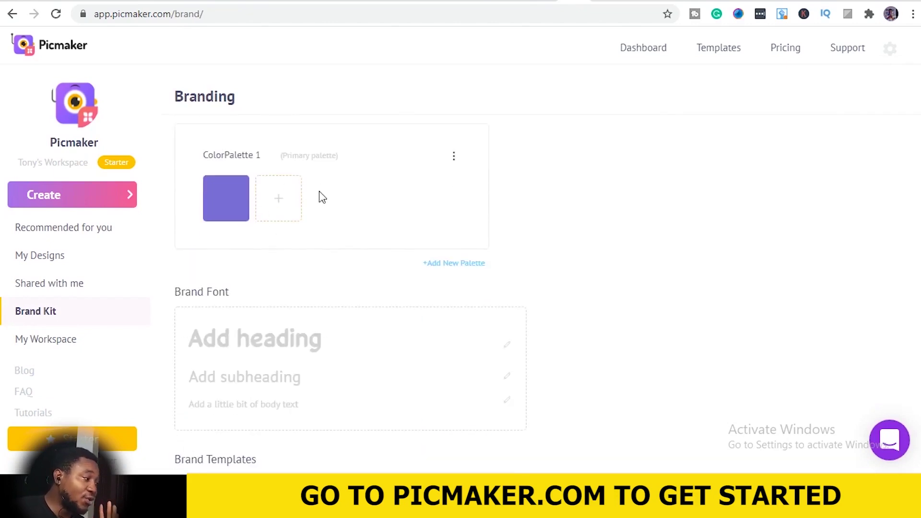
pyautogui.scroll(1, 317, 197)
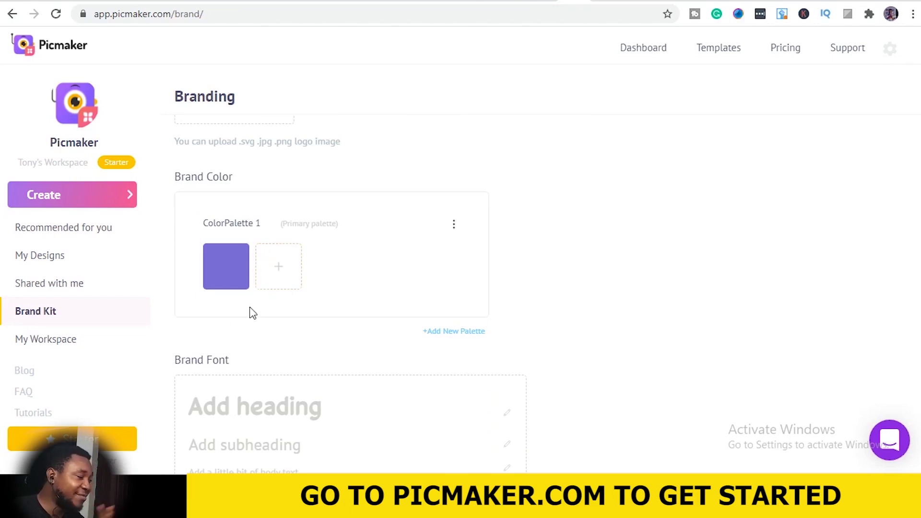
pyautogui.scroll(-4, 307, 269)
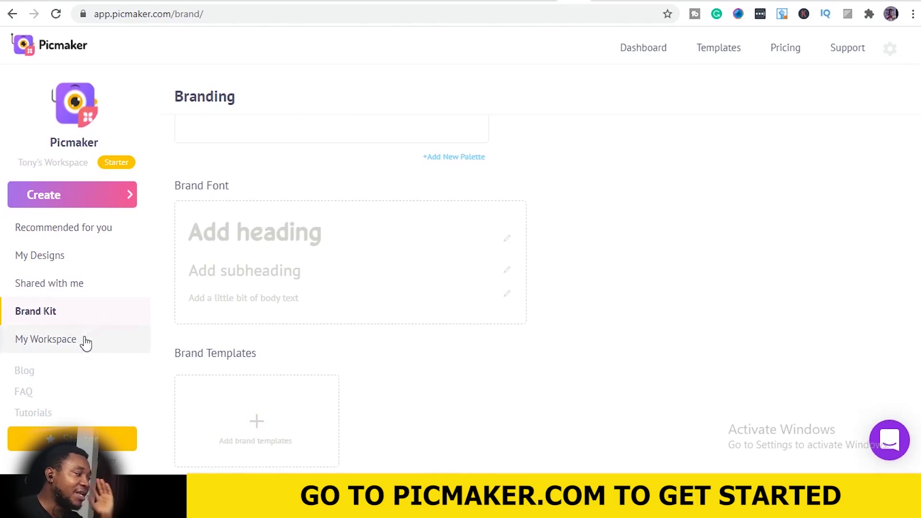
pyautogui.click(63, 351)
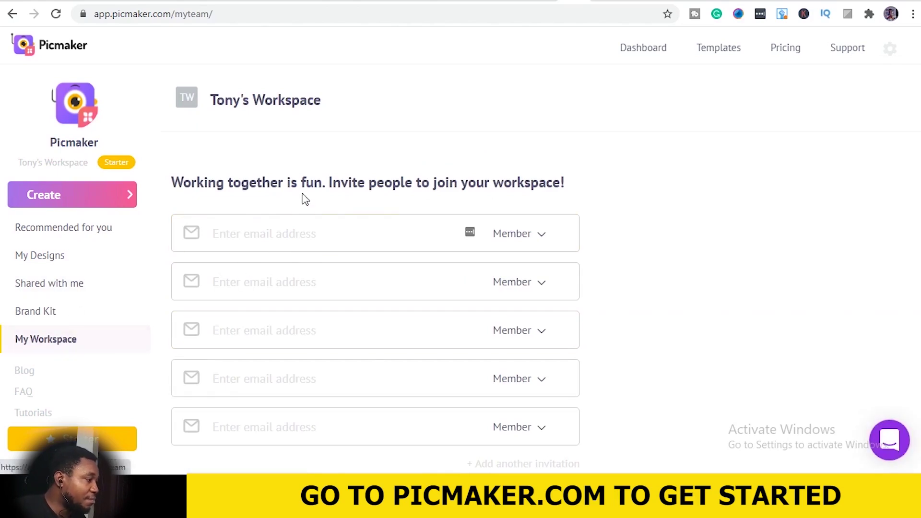
# - Scroll through the workspace invite form and the Admin section
pyautogui.scroll(-5, 424, 239)
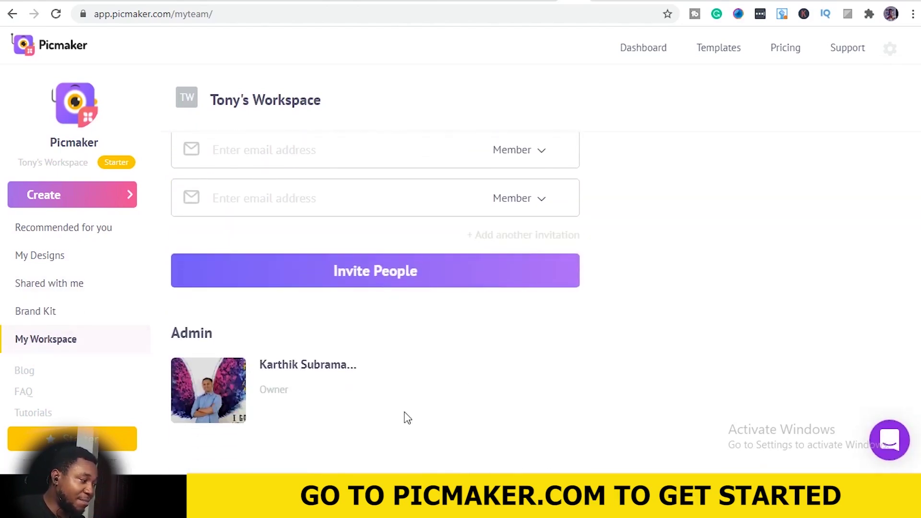
pyautogui.scroll(5, 446, 341)
pyautogui.scroll(-5, 431, 348)
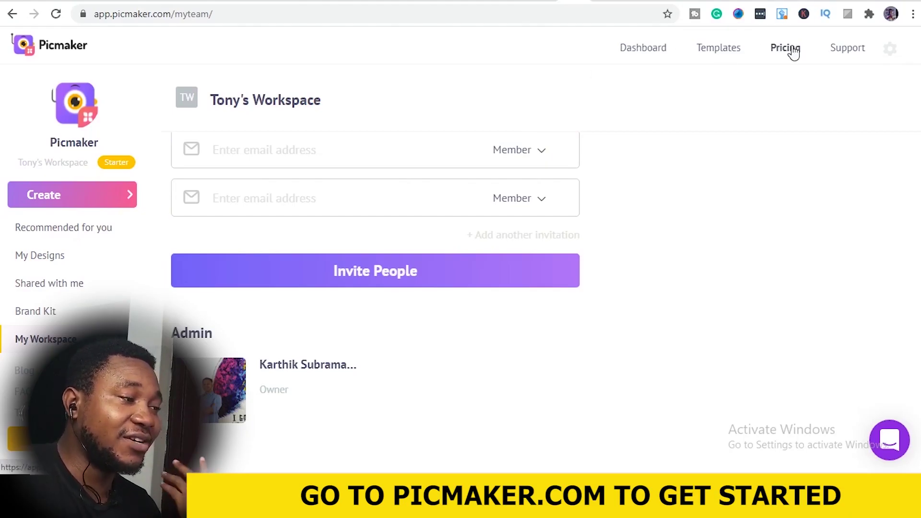
pyautogui.scroll(5, 787, 67)
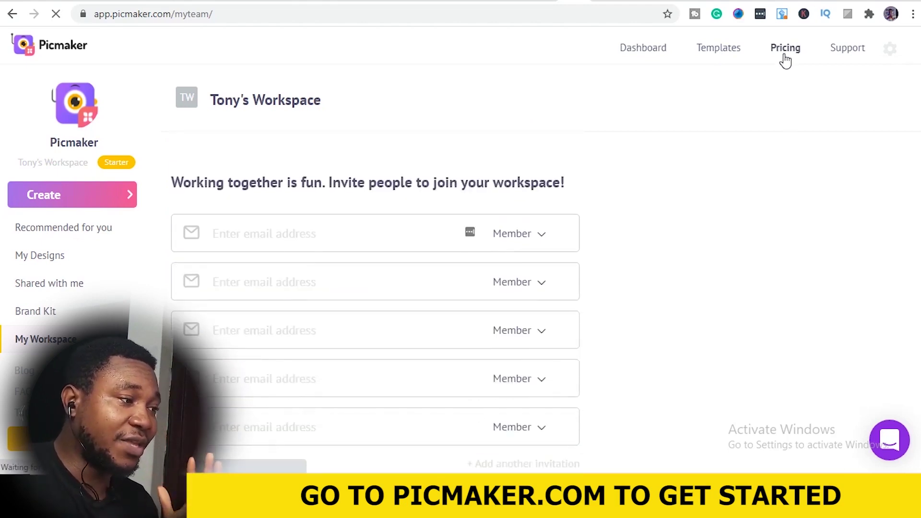
# - Open Pricing and compare the Free, Starter and Pro plan cards with Yearly billing
pyautogui.click(784, 54)
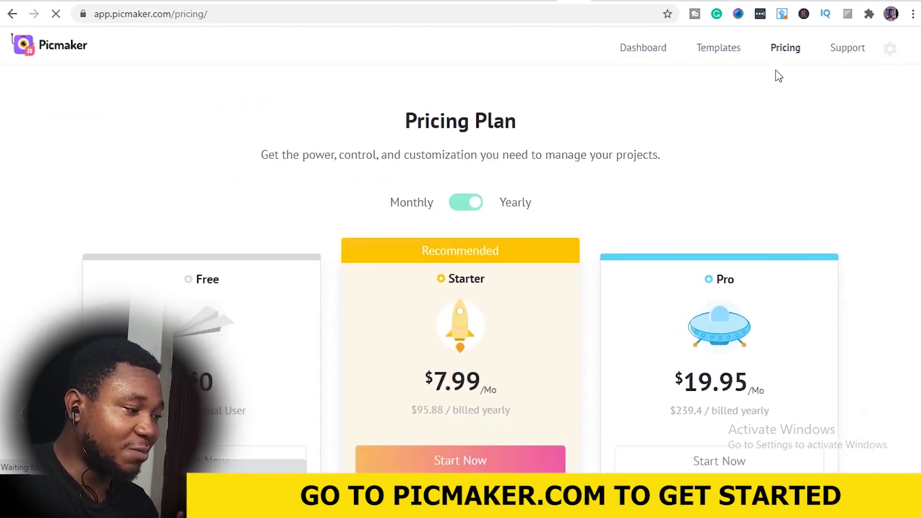
pyautogui.scroll(-3, 773, 80)
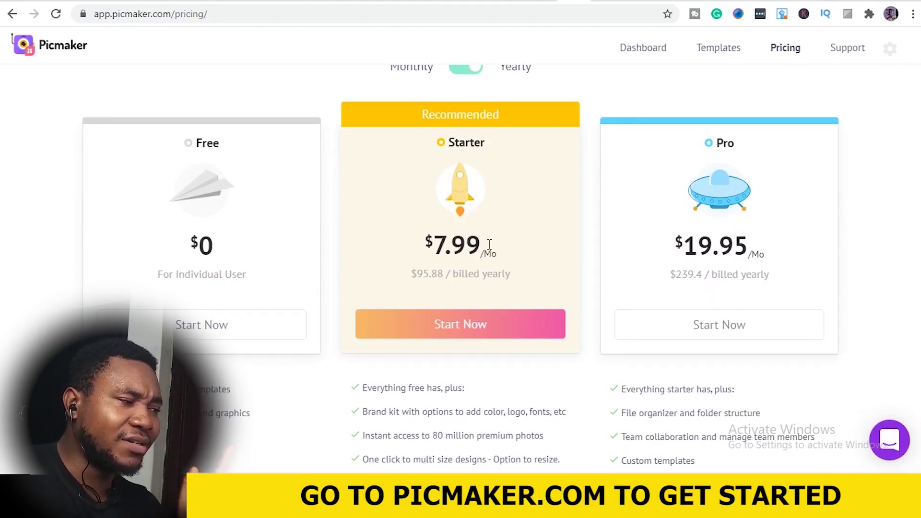
pyautogui.scroll(3, 650, 237)
pyautogui.scroll(-4, 300, 204)
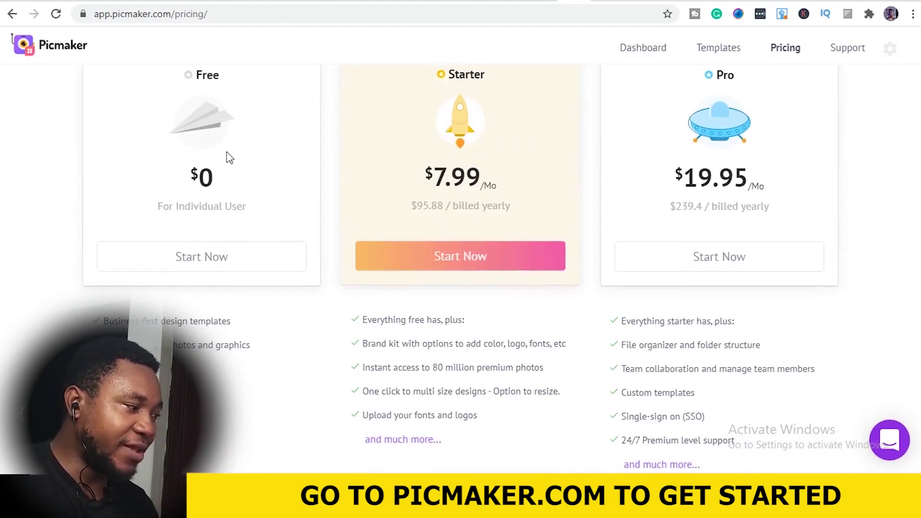
pyautogui.scroll(1, 252, 237)
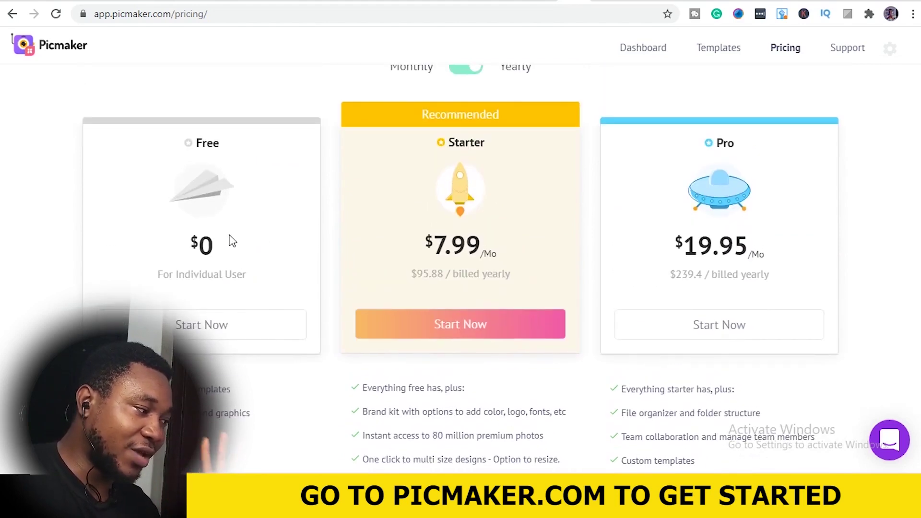
pyautogui.scroll(-3, 187, 291)
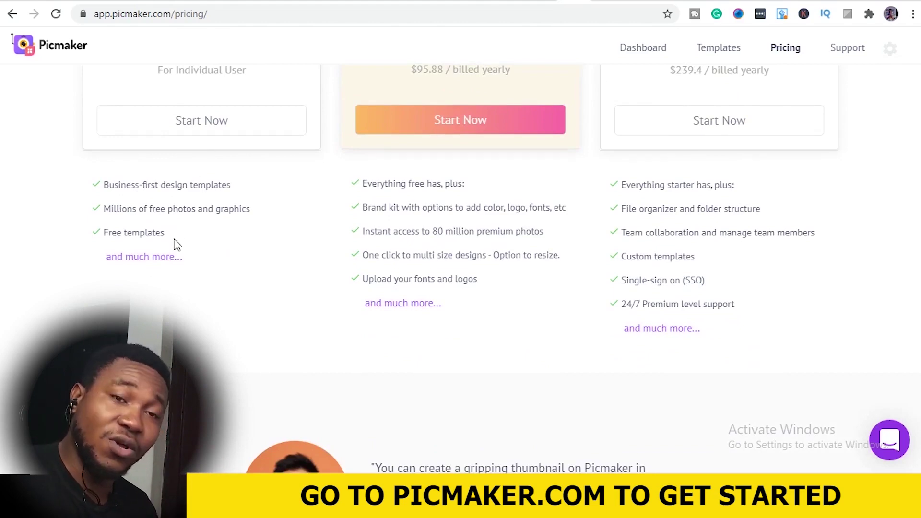
pyautogui.scroll(2, 164, 240)
pyautogui.scroll(-2, 160, 232)
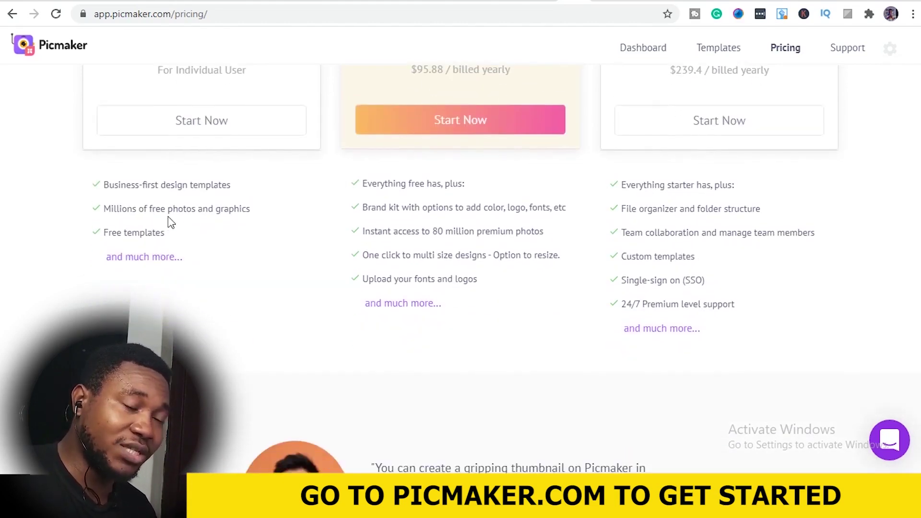
pyautogui.scroll(3, 172, 222)
pyautogui.scroll(-2, 477, 162)
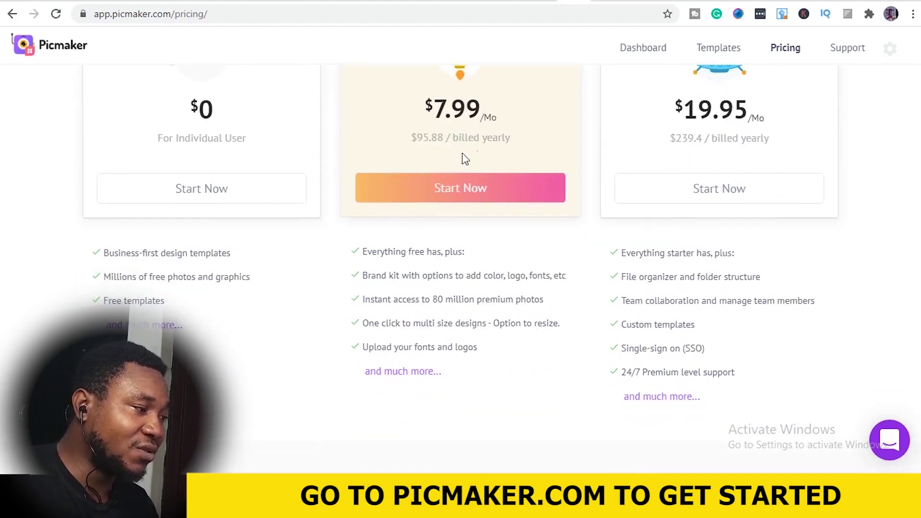
pyautogui.scroll(2, 433, 142)
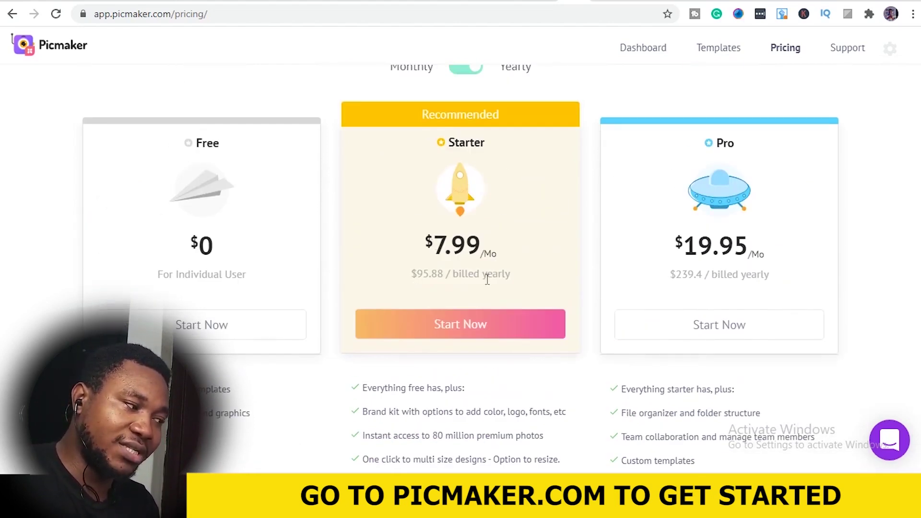
pyautogui.scroll(-3, 507, 280)
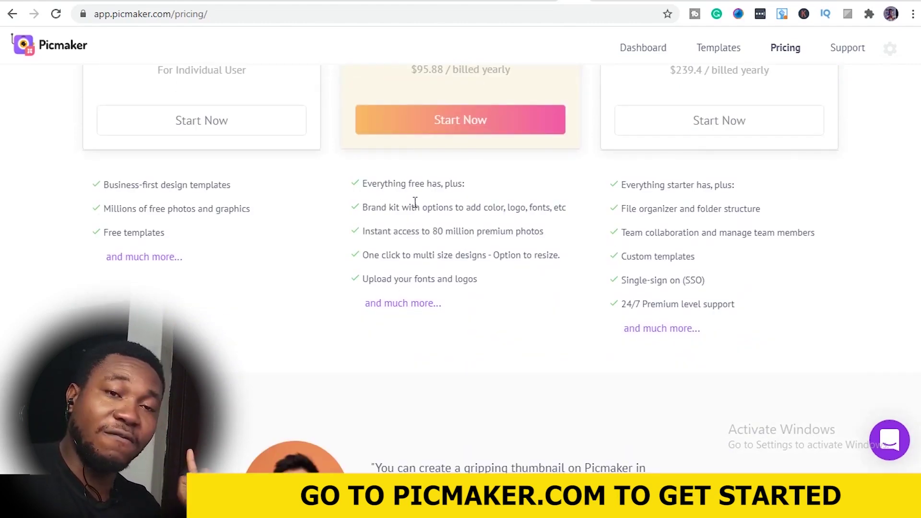
# - Scroll through the plans' feature lists to compare what each tier includes
pyautogui.scroll(1, 450, 222)
pyautogui.scroll(7, 450, 221)
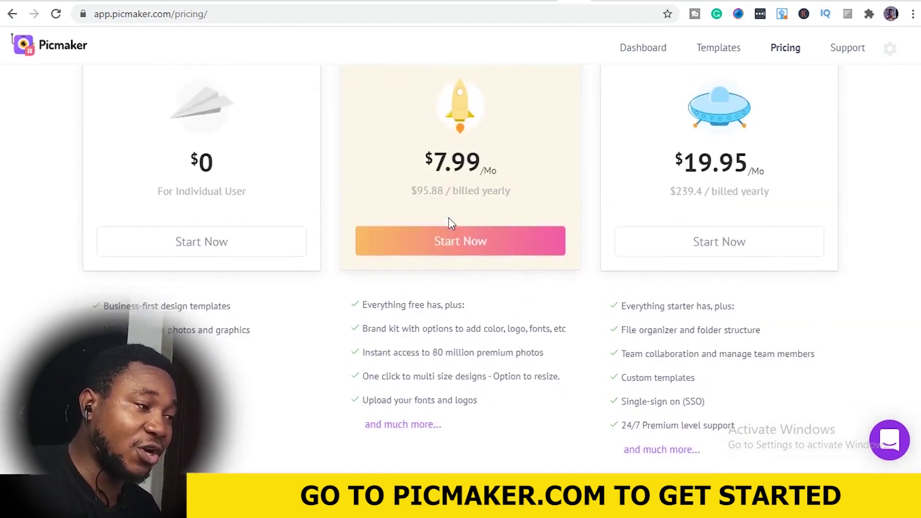
pyautogui.scroll(-1, 449, 226)
pyautogui.scroll(-3, 450, 232)
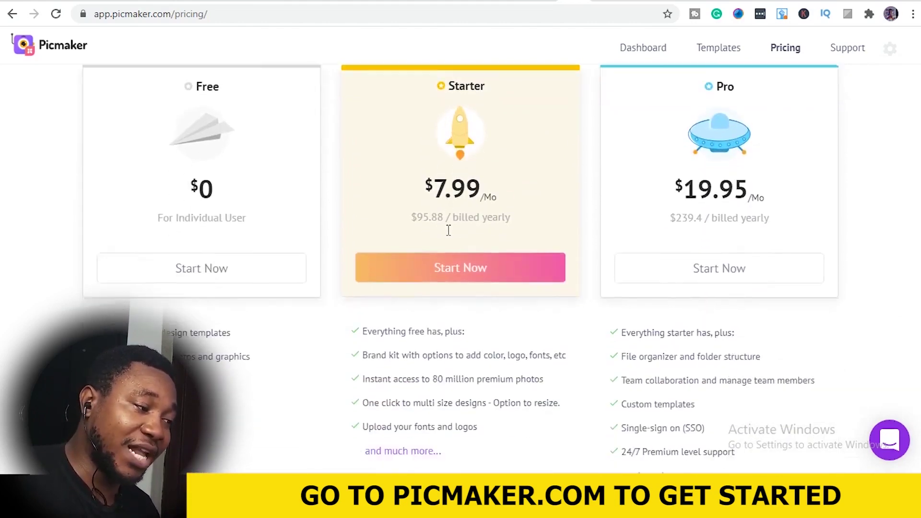
pyautogui.scroll(2, 446, 239)
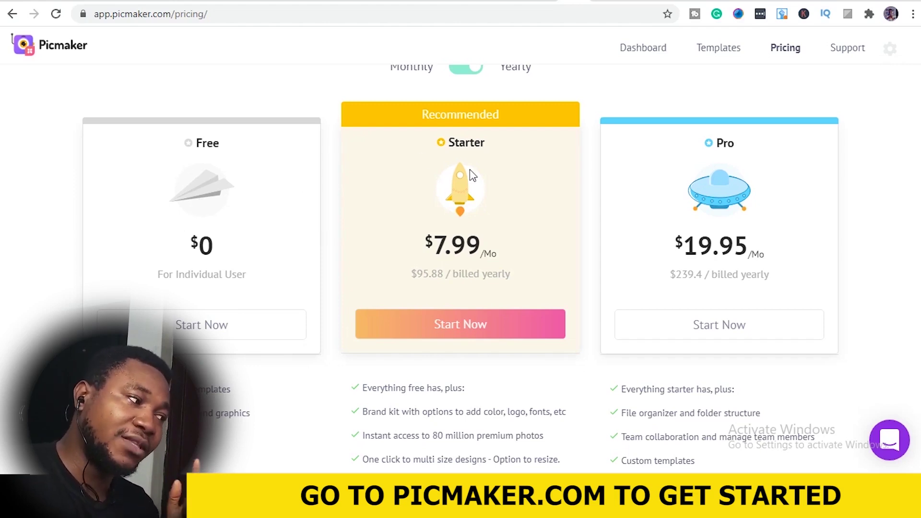
pyautogui.scroll(-3, 691, 158)
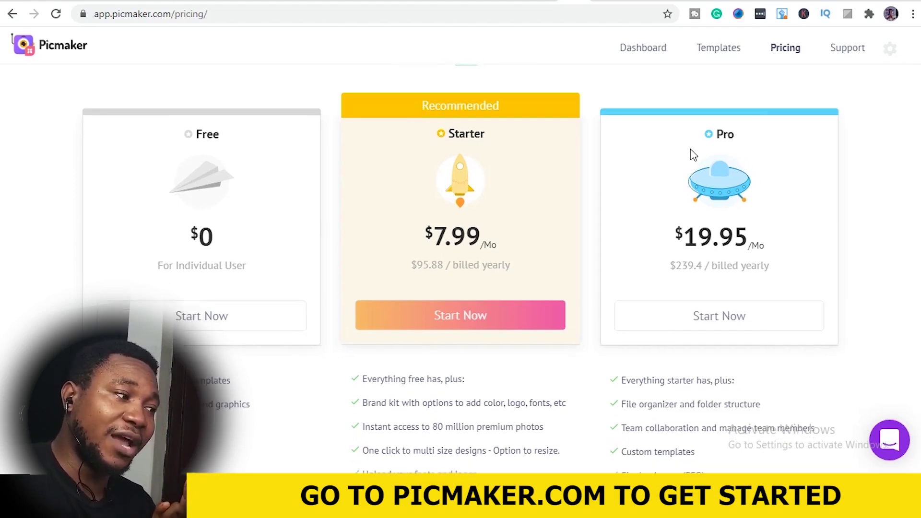
pyautogui.scroll(4, 698, 221)
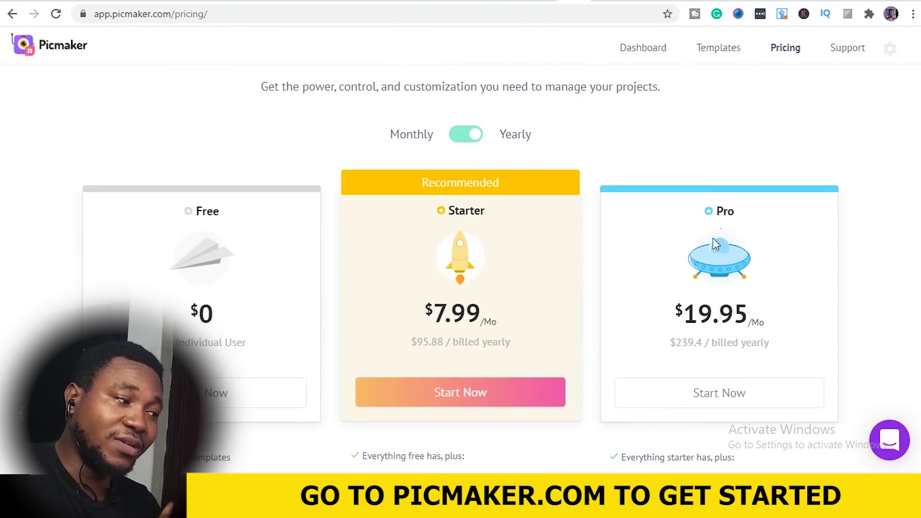
pyautogui.scroll(-3, 715, 225)
pyautogui.scroll(-4, 721, 228)
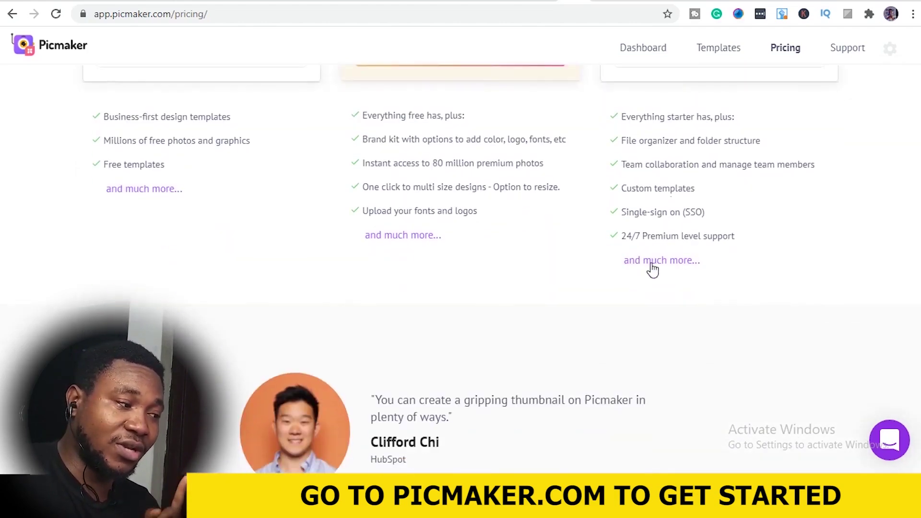
pyautogui.scroll(3, 684, 274)
pyautogui.scroll(3, 691, 192)
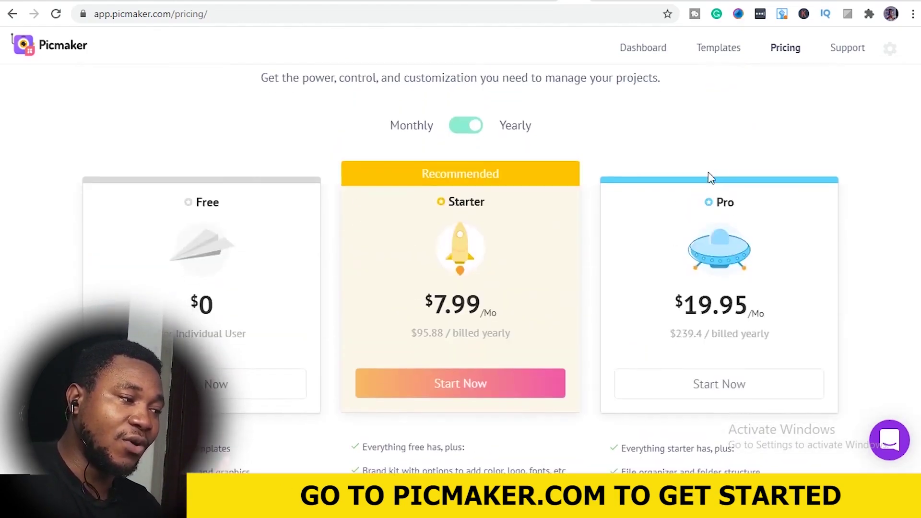
pyautogui.scroll(-3, 708, 171)
pyautogui.scroll(3, 714, 168)
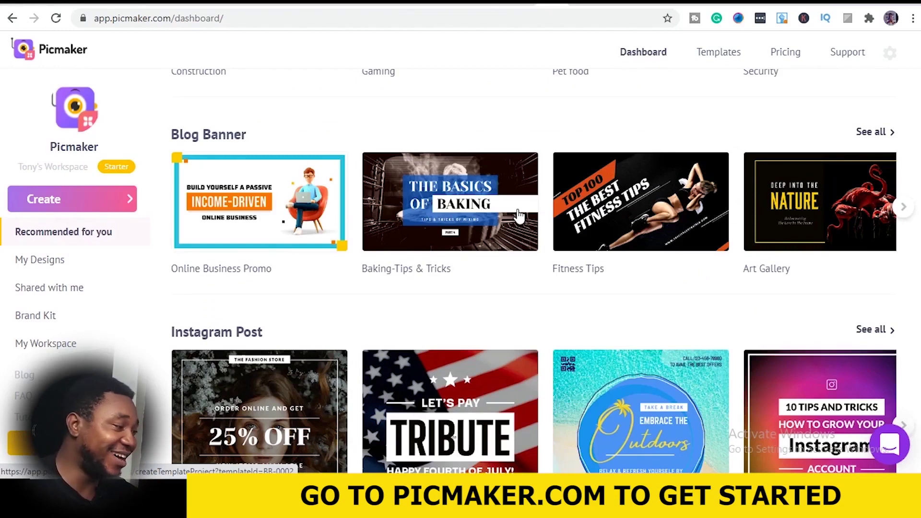
# - Scroll back to the top and drop down the Create button's design-type list
pyautogui.scroll(5, 523, 213)
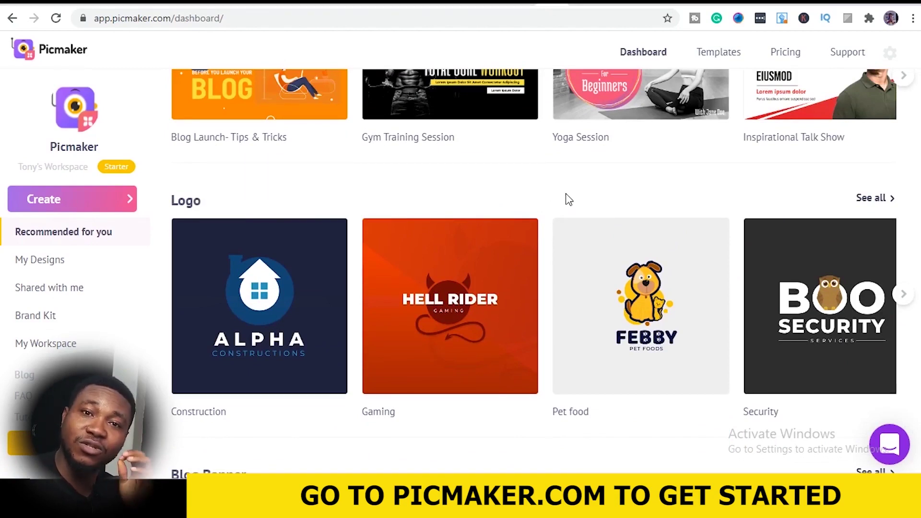
pyautogui.scroll(7, 568, 195)
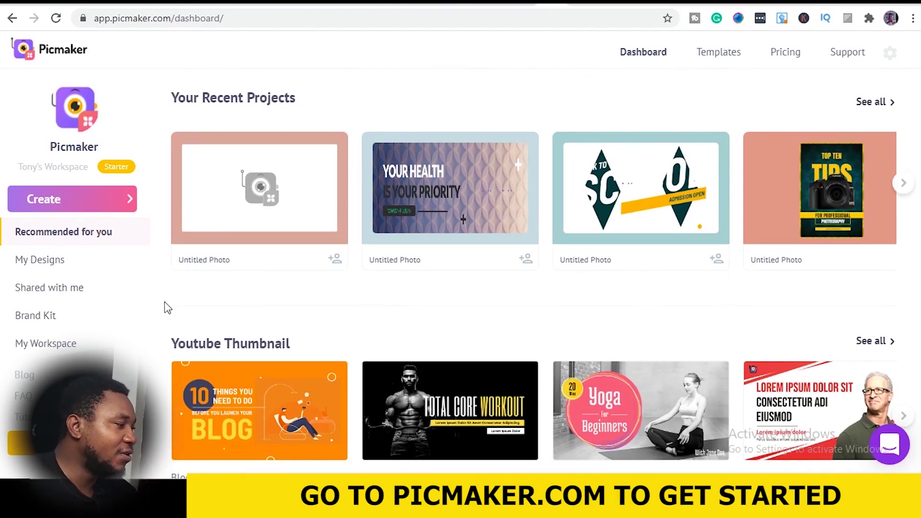
pyautogui.scroll(5, 413, 120)
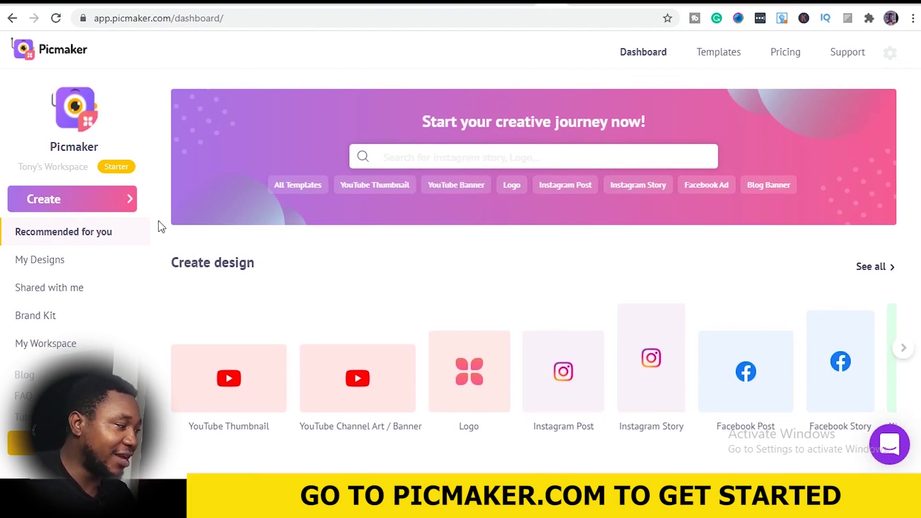
pyautogui.click(131, 199)
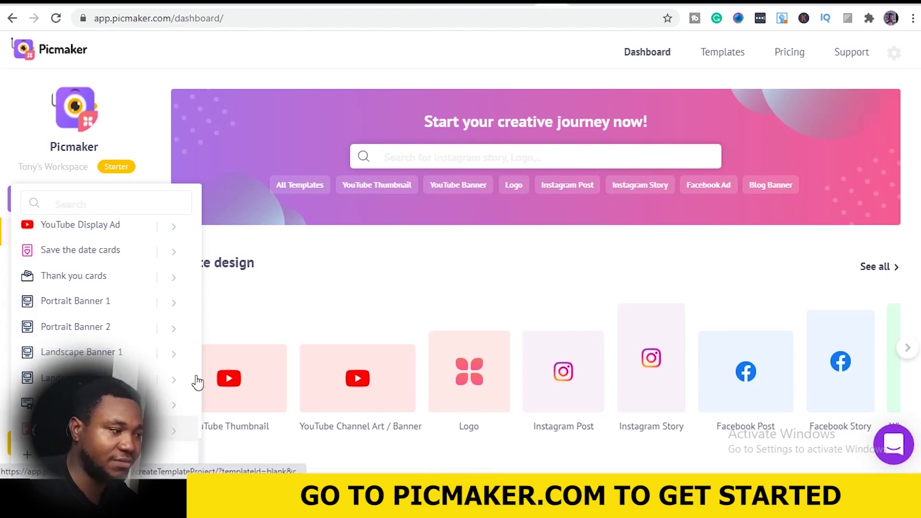
# - Dismiss the search suggestions and open the Covid travel Facebook Ad template reading 'Are You Still WAITING'
pyautogui.click(461, 159)
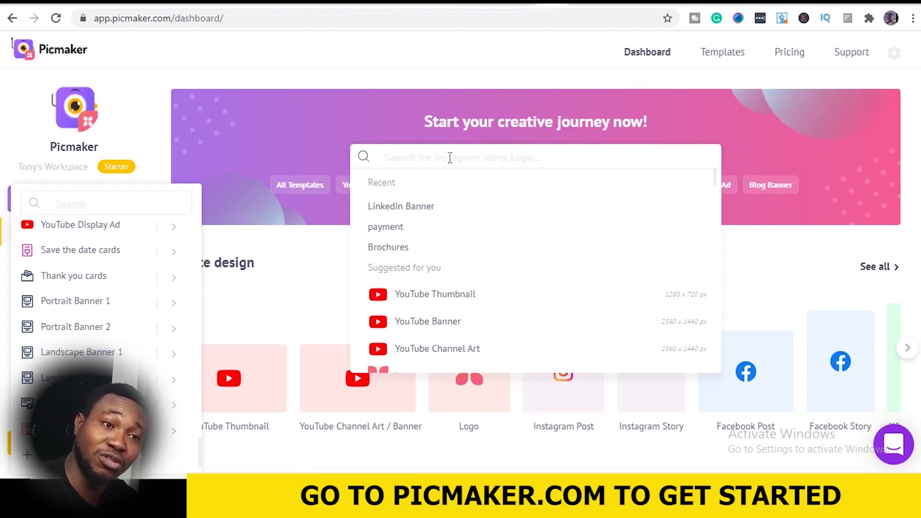
pyautogui.click(715, 118)
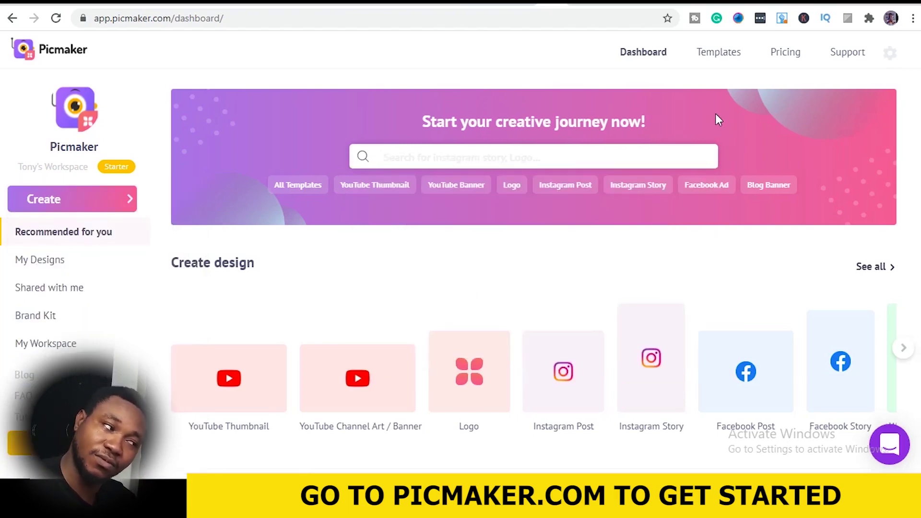
pyautogui.scroll(-3, 715, 118)
pyautogui.scroll(-6, 609, 178)
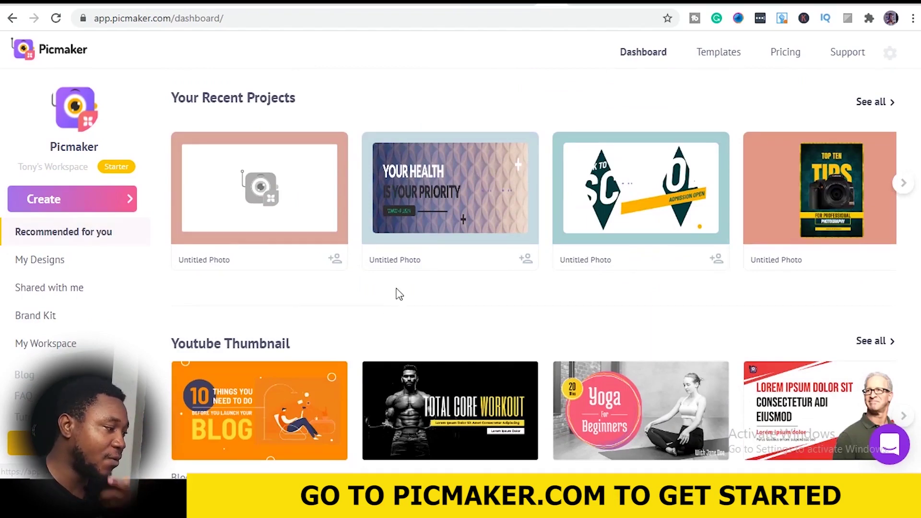
pyautogui.scroll(-6, 446, 240)
pyautogui.scroll(-8, 442, 231)
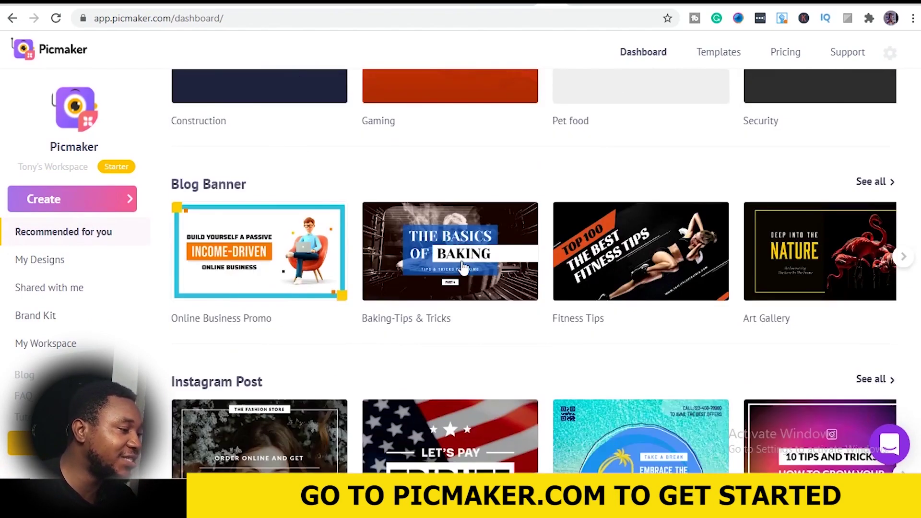
pyautogui.scroll(7, 236, 216)
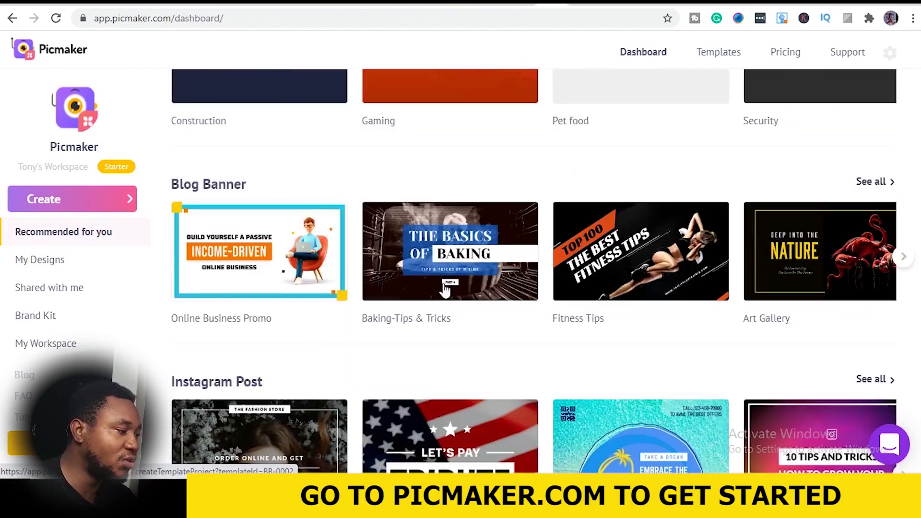
pyautogui.scroll(-7, 633, 294)
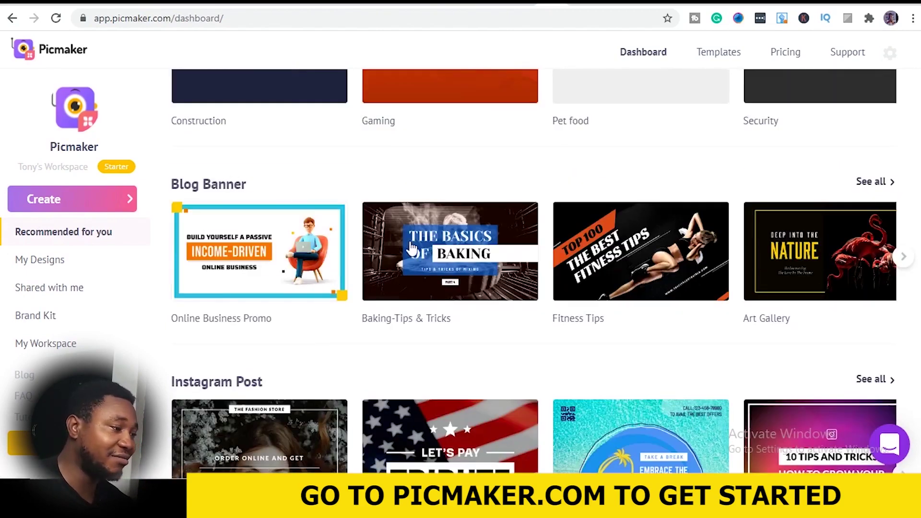
pyautogui.scroll(-2, 560, 259)
pyautogui.scroll(-15, 556, 251)
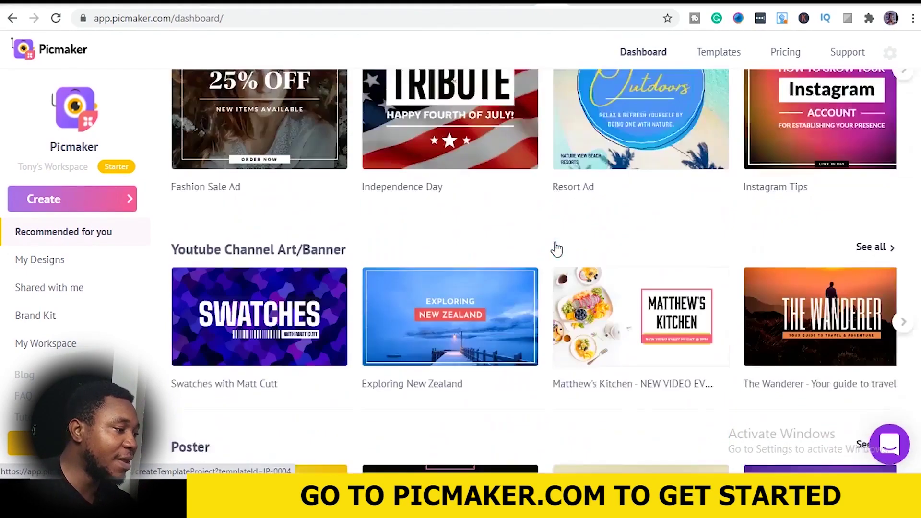
pyautogui.scroll(-10, 528, 250)
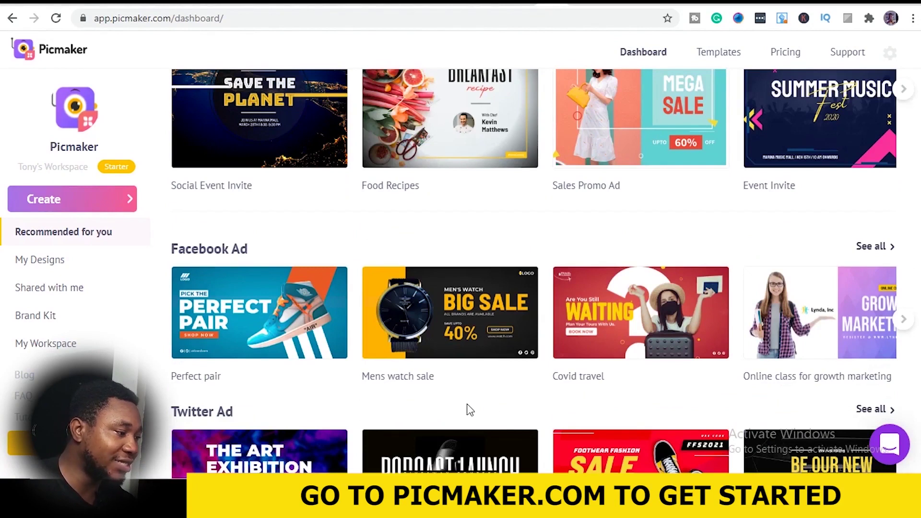
pyautogui.click(671, 316)
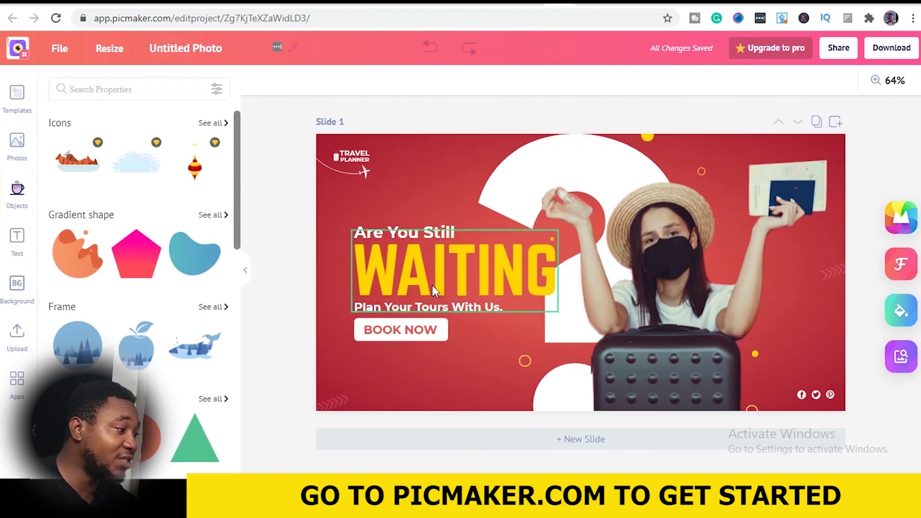
# - Change the subtitle 'Plan Your Tours With Us.' to read 'To Plan Your Tours With'
pyautogui.click(369, 311)
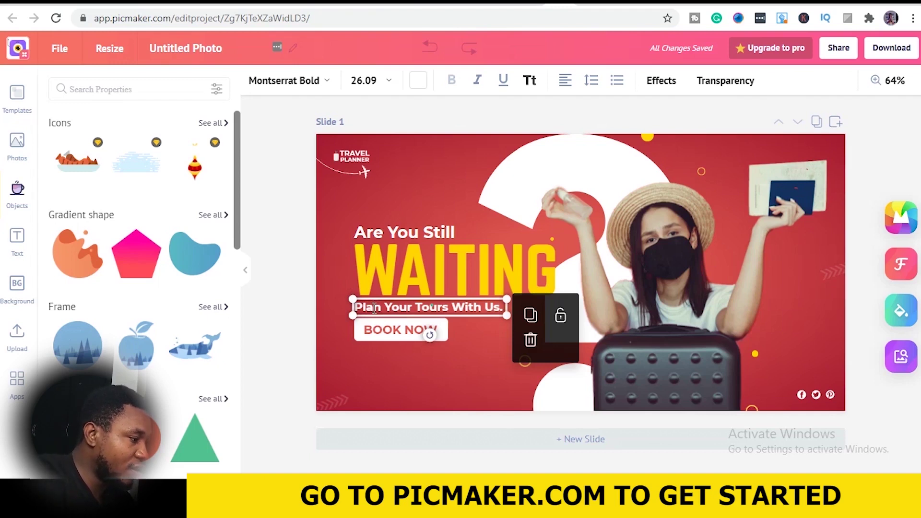
pyautogui.write('To')
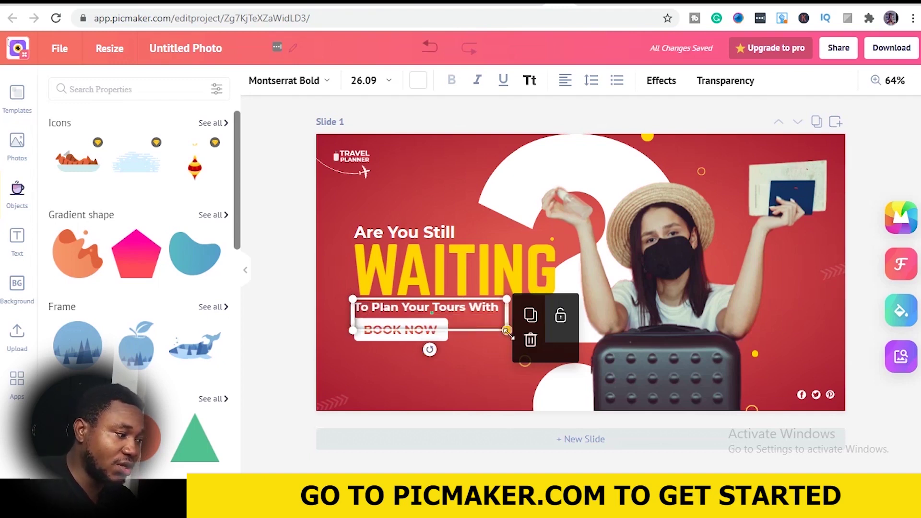
pyautogui.click(397, 382)
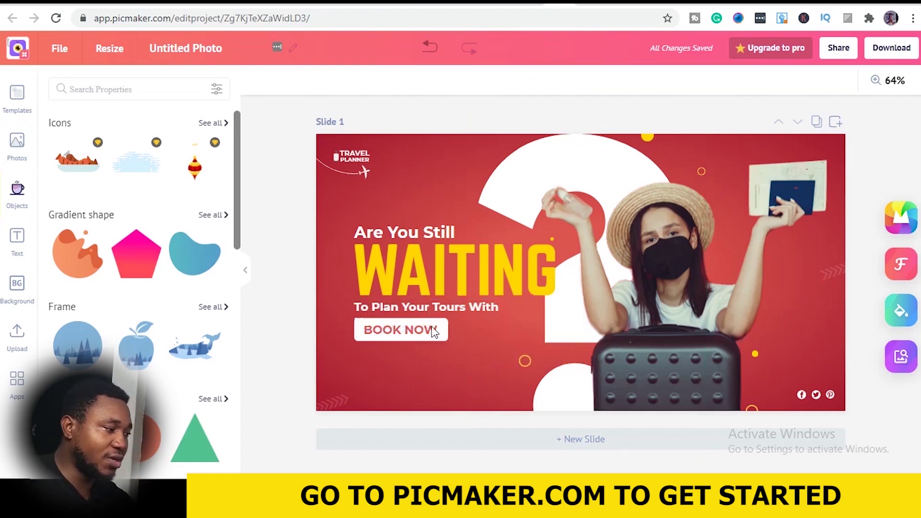
pyautogui.click(456, 311)
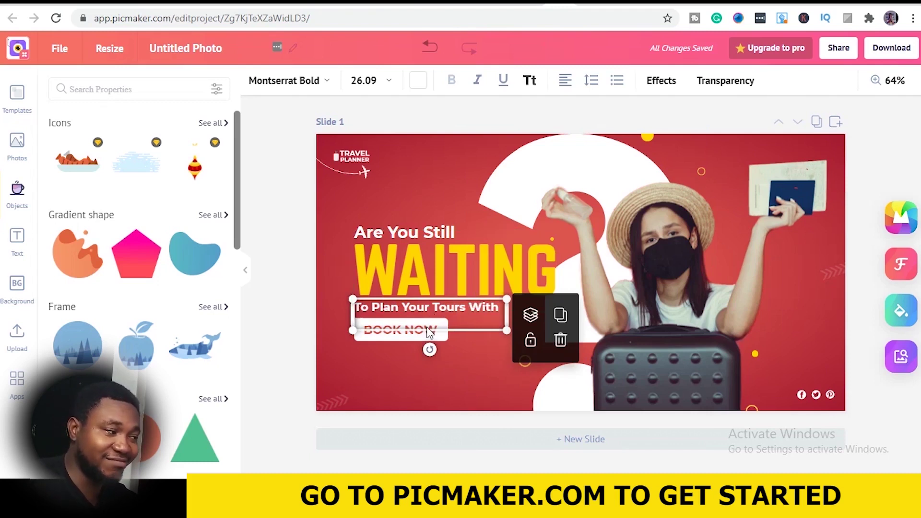
# - Try the yellow Document Color on the subtitle, then set it back to white
pyautogui.click(418, 83)
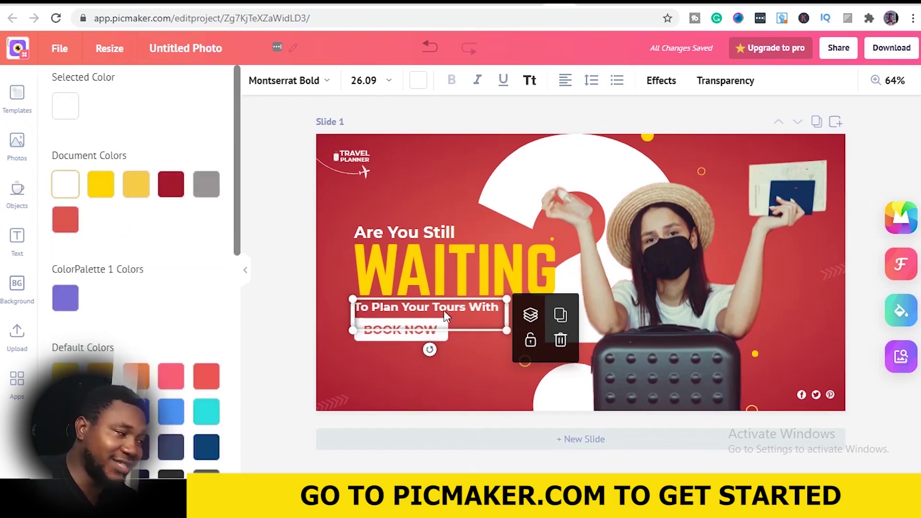
pyautogui.click(97, 196)
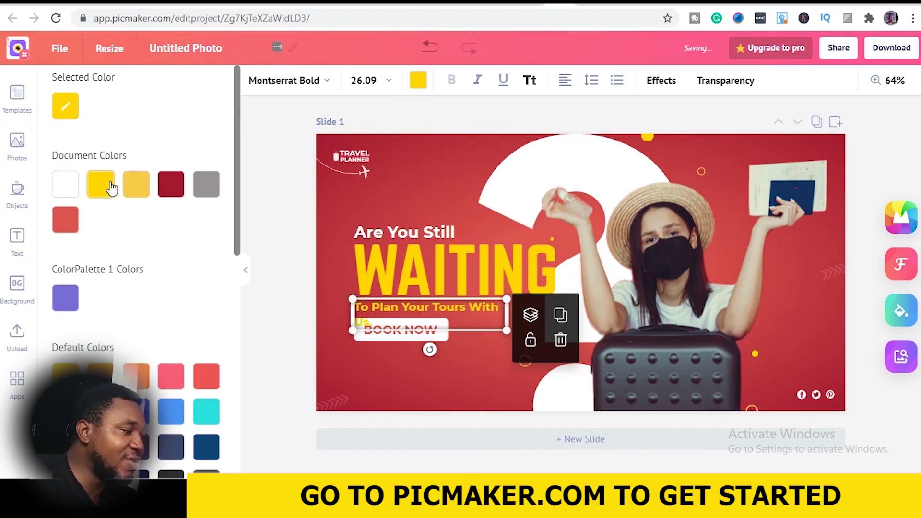
pyautogui.click(71, 194)
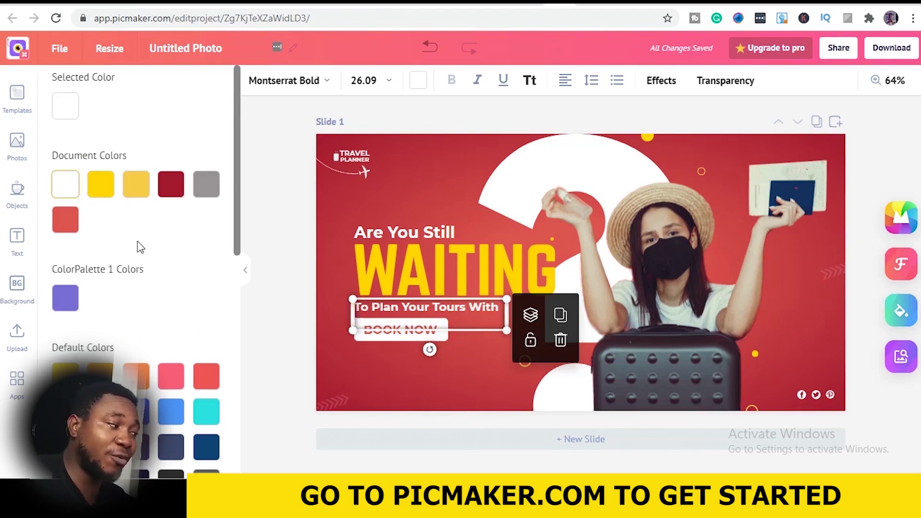
pyautogui.scroll(-7, 149, 281)
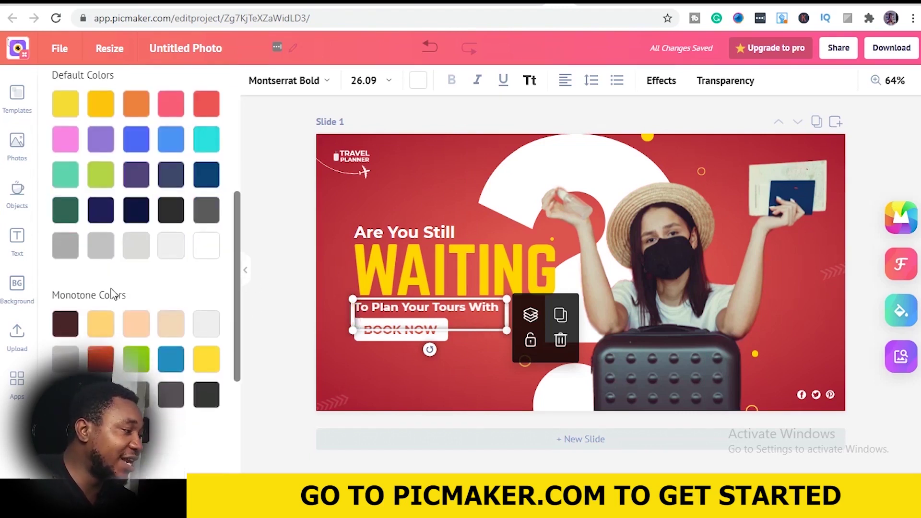
pyautogui.scroll(-3, 142, 319)
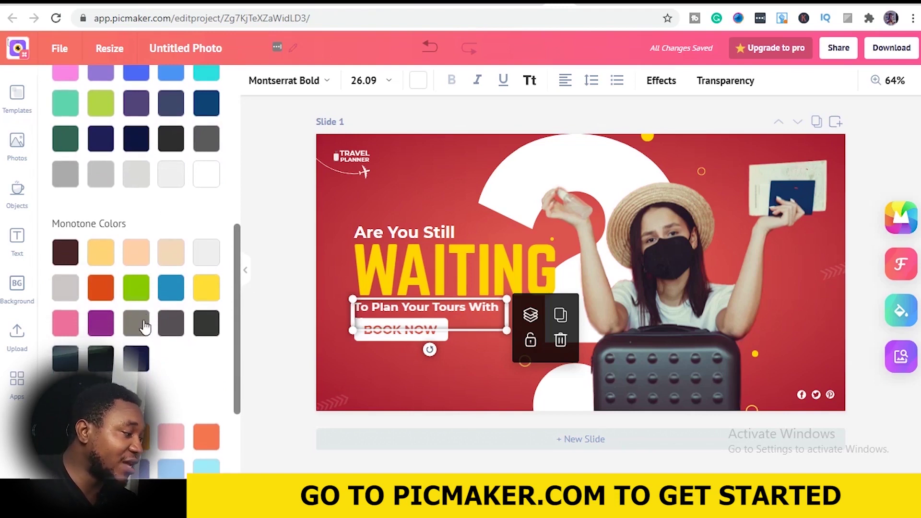
pyautogui.scroll(10, 136, 320)
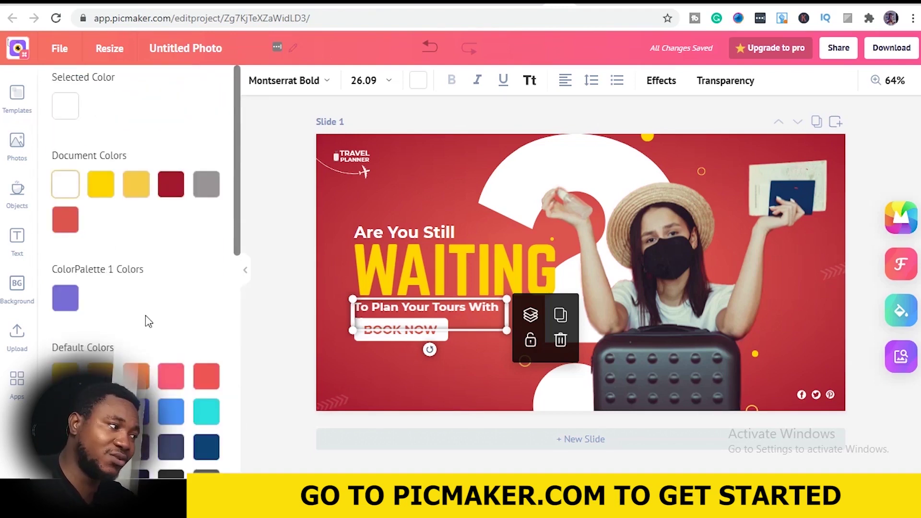
# - Browse the font list for the tagline without changing the font
pyautogui.click(334, 86)
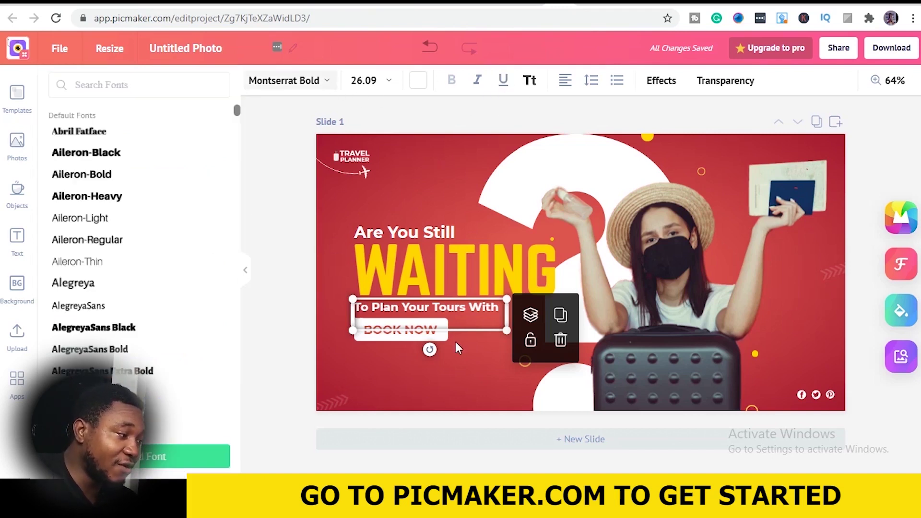
pyautogui.scroll(-10, 144, 255)
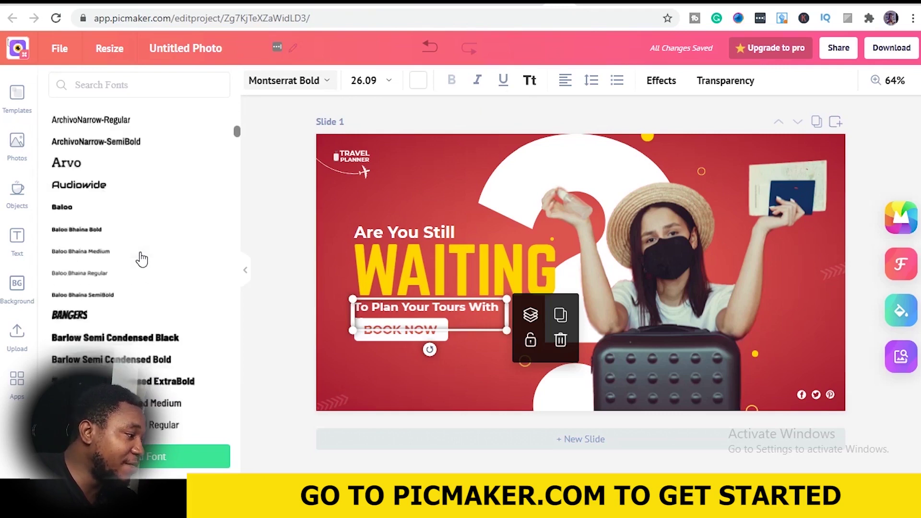
pyautogui.scroll(3, 144, 261)
pyautogui.scroll(-15, 141, 261)
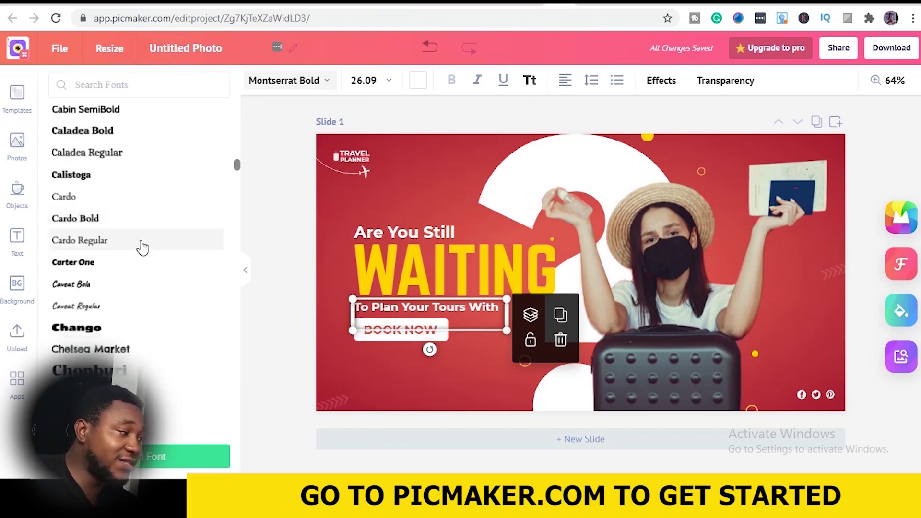
pyautogui.scroll(-4, 136, 263)
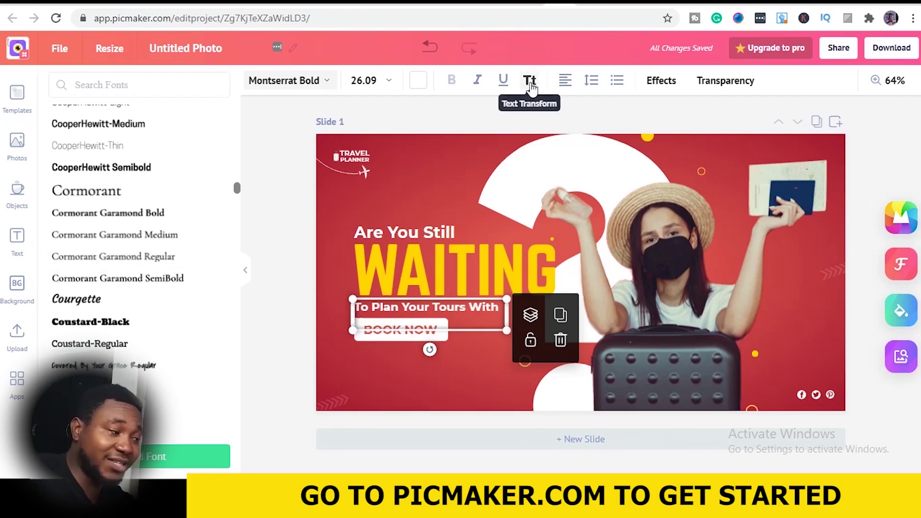
# - Cycle the tagline's Text Transform through uppercase to lowercase
pyautogui.click(530, 82)
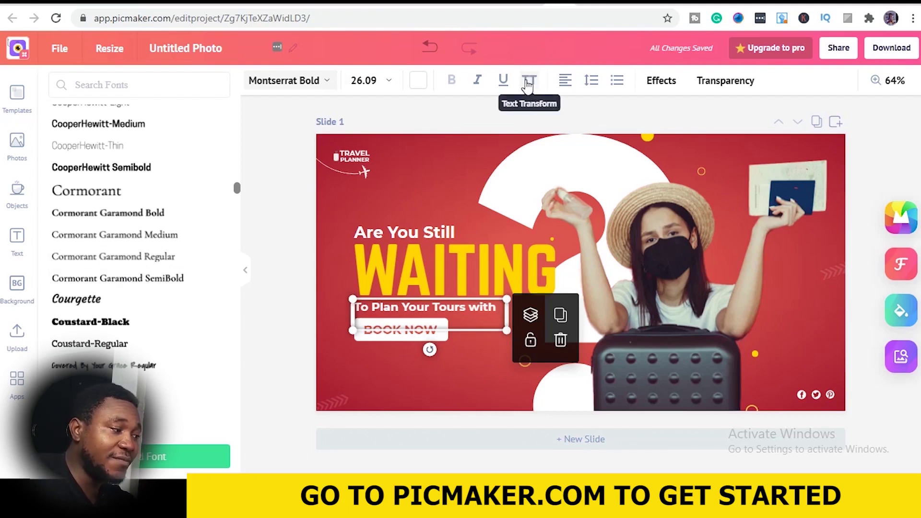
pyautogui.click(528, 83)
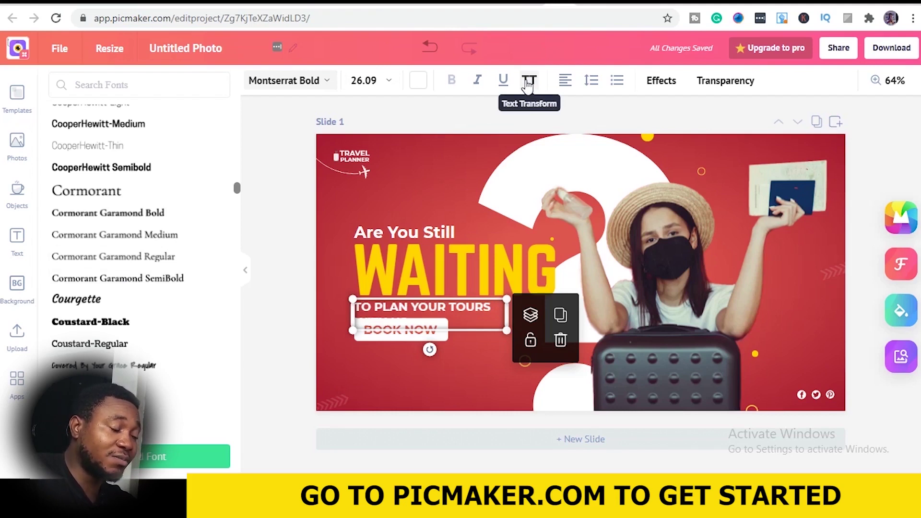
pyautogui.click(528, 83)
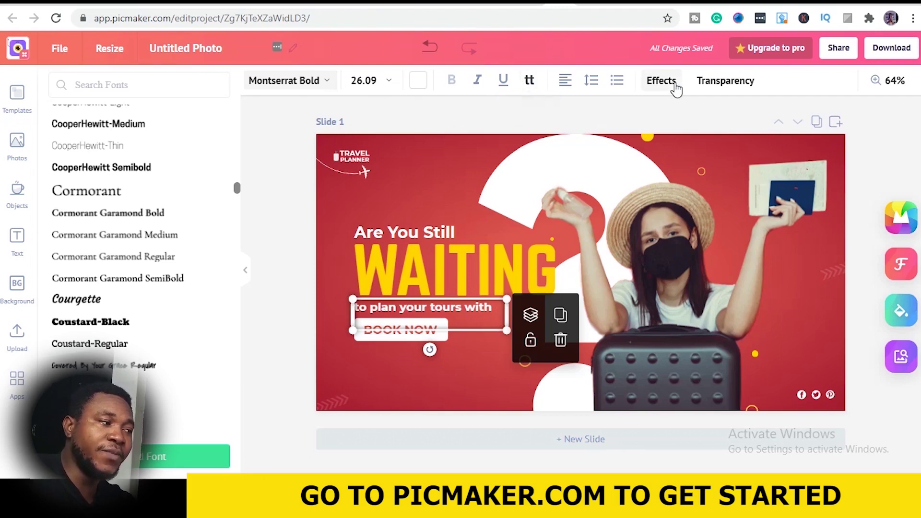
# - Apply the Outline effect to the tagline and widen its box to fit one line
pyautogui.click(661, 81)
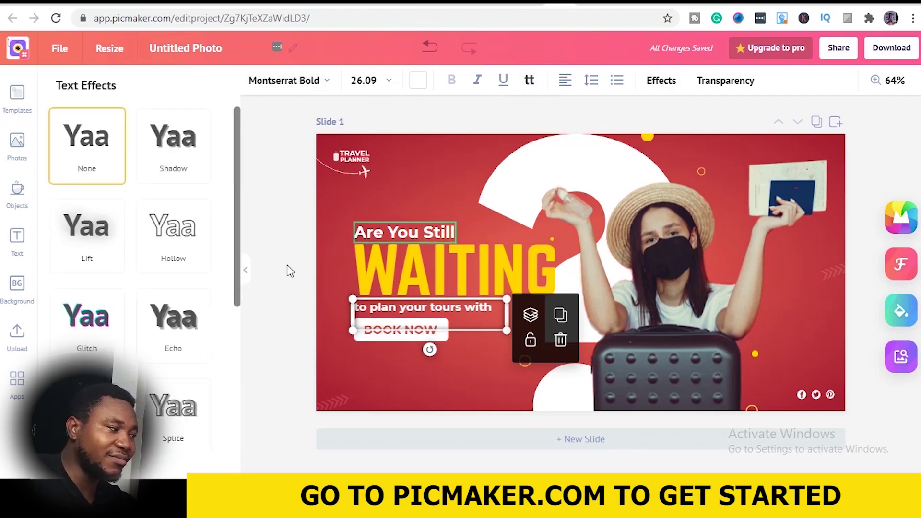
pyautogui.scroll(-5, 202, 312)
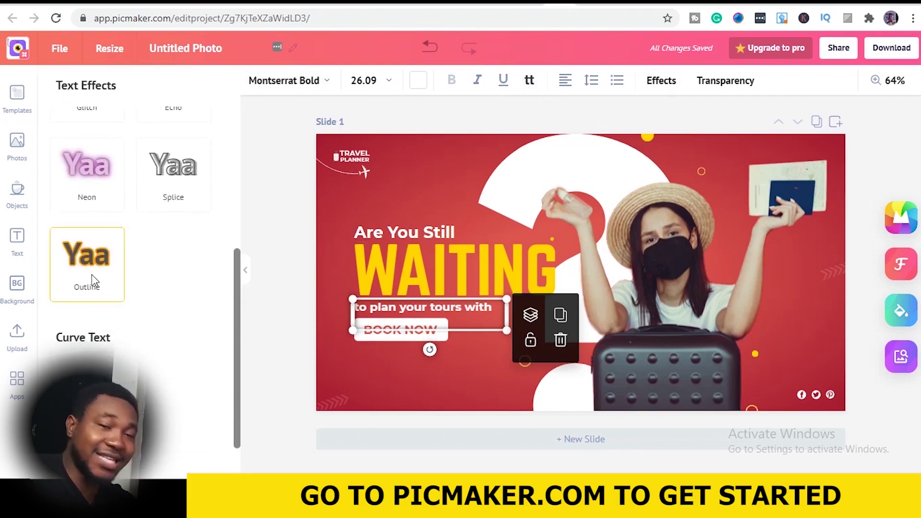
pyautogui.click(92, 275)
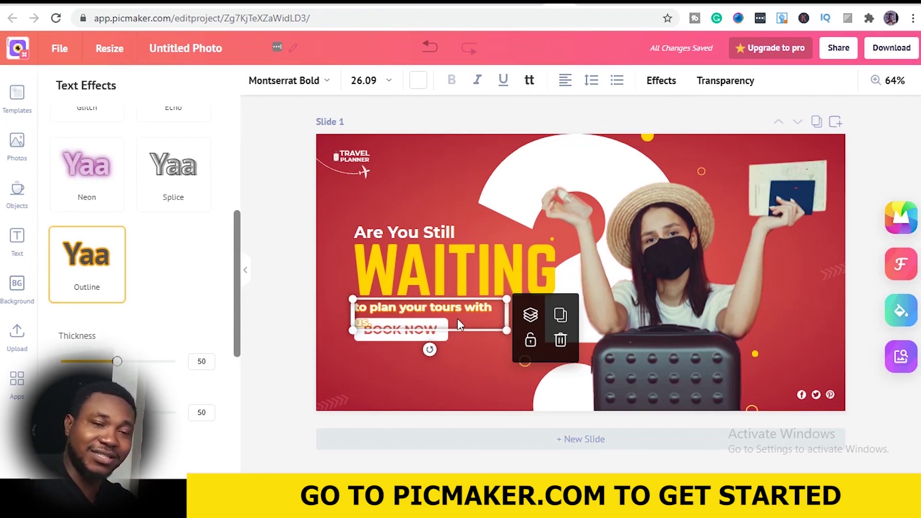
pyautogui.moveTo(507, 314); pyautogui.dragTo(527, 311)
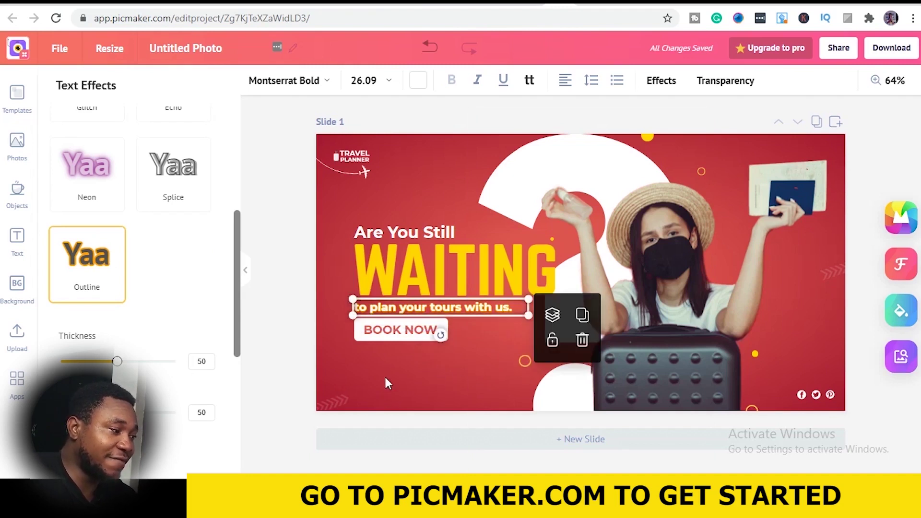
pyautogui.click(402, 396)
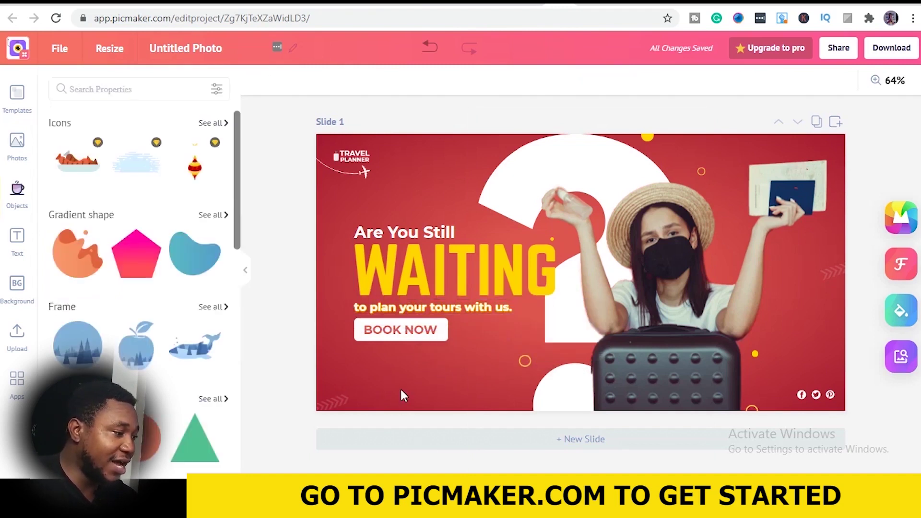
# - Unlock the woman's photo, tilt it about 20 degrees and move it toward the right edge
pyautogui.click(655, 280)
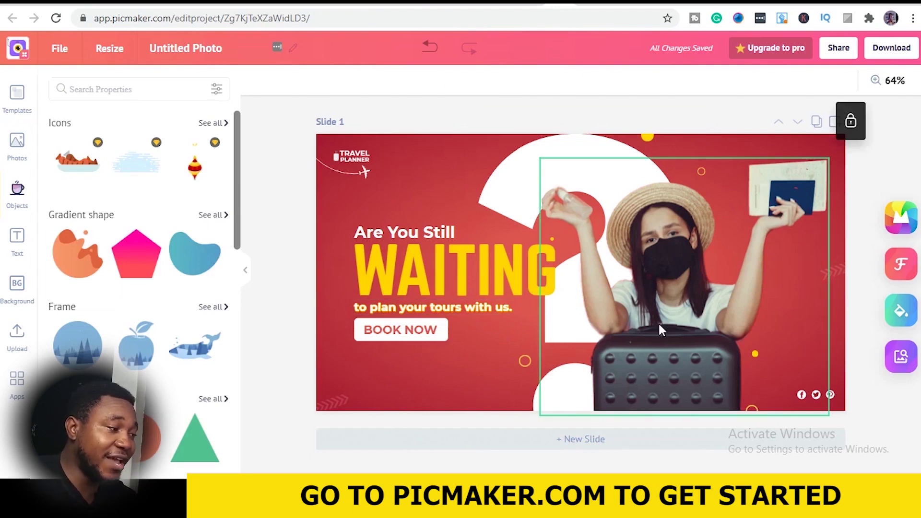
pyautogui.moveTo(666, 286); pyautogui.dragTo(692, 242)
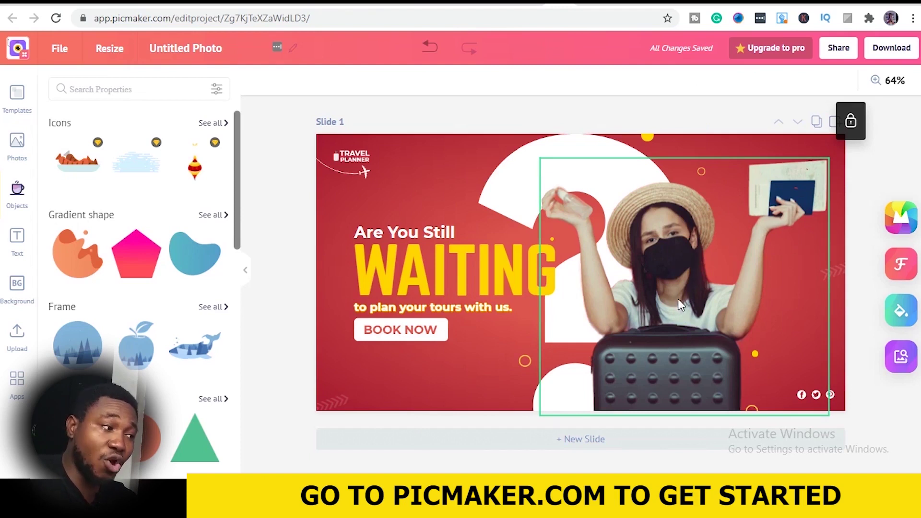
pyautogui.click(850, 124)
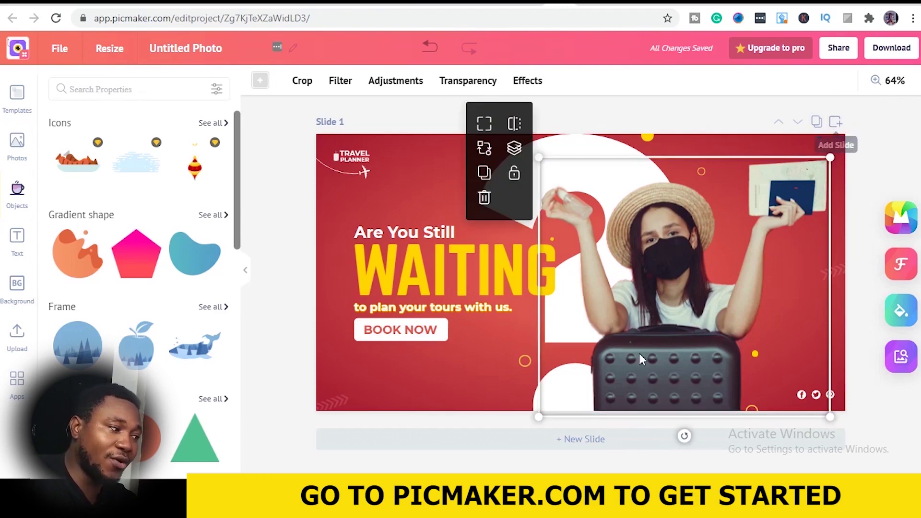
pyautogui.moveTo(663, 320); pyautogui.dragTo(644, 350)
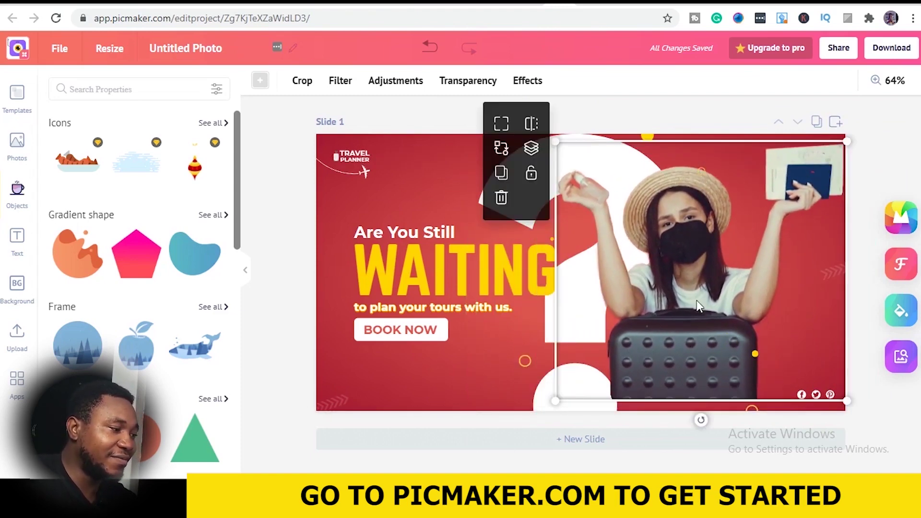
pyautogui.moveTo(718, 297); pyautogui.dragTo(646, 333)
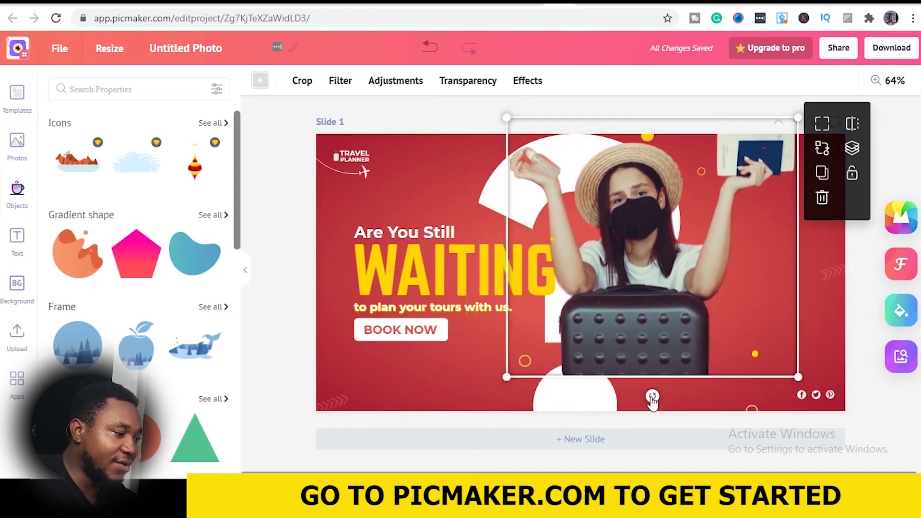
pyautogui.moveTo(657, 274); pyautogui.dragTo(674, 293)
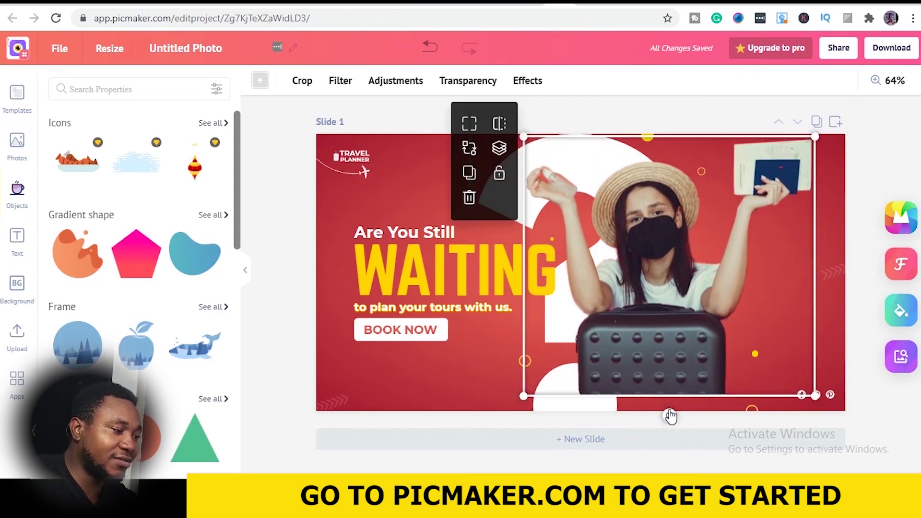
pyautogui.moveTo(669, 418); pyautogui.dragTo(725, 335)
pyautogui.moveTo(665, 295); pyautogui.dragTo(714, 325)
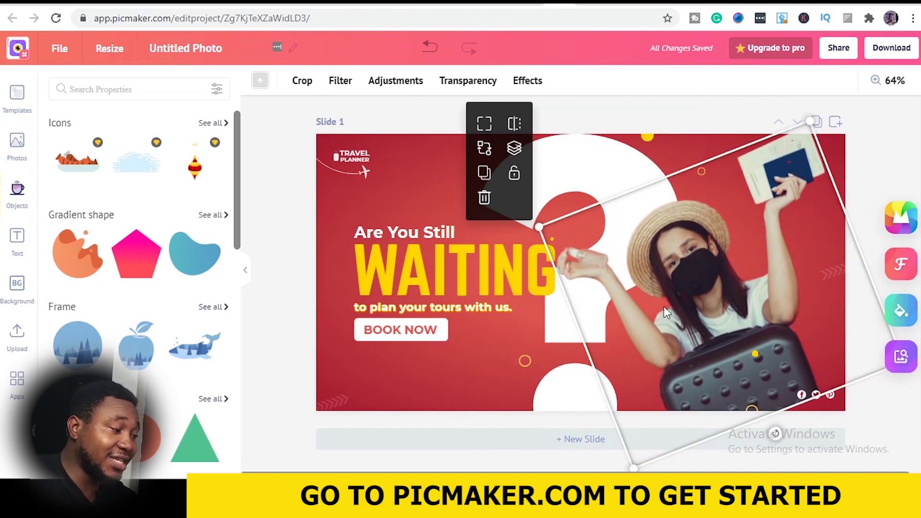
pyautogui.click(429, 184)
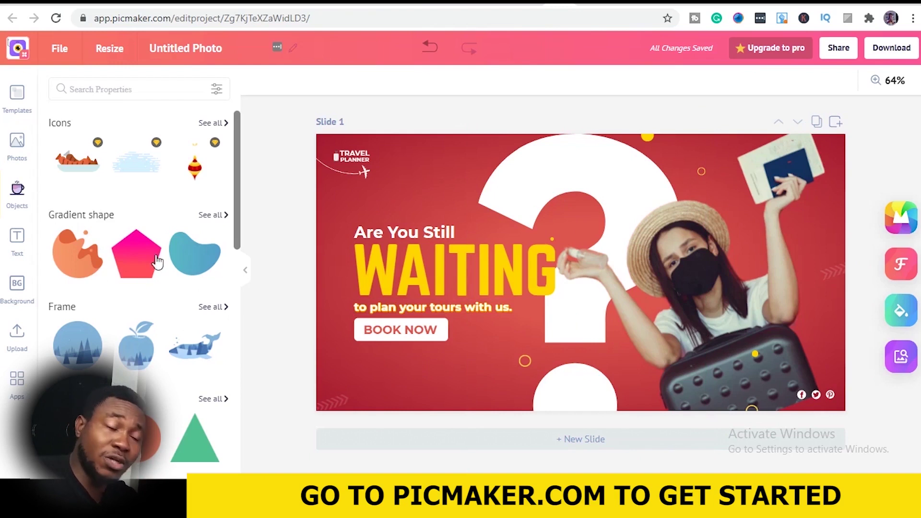
# - Look through the Photos and Templates libraries, then return to the stock photos
pyautogui.click(17, 141)
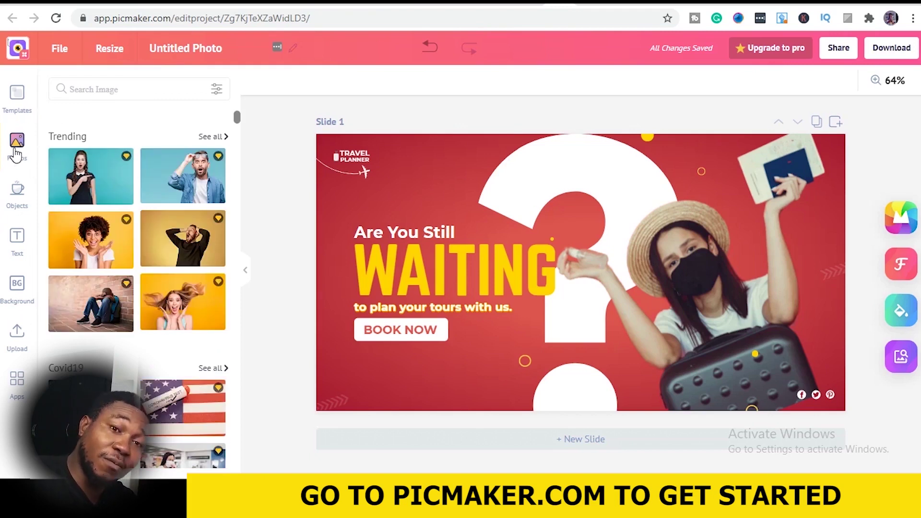
pyautogui.click(19, 109)
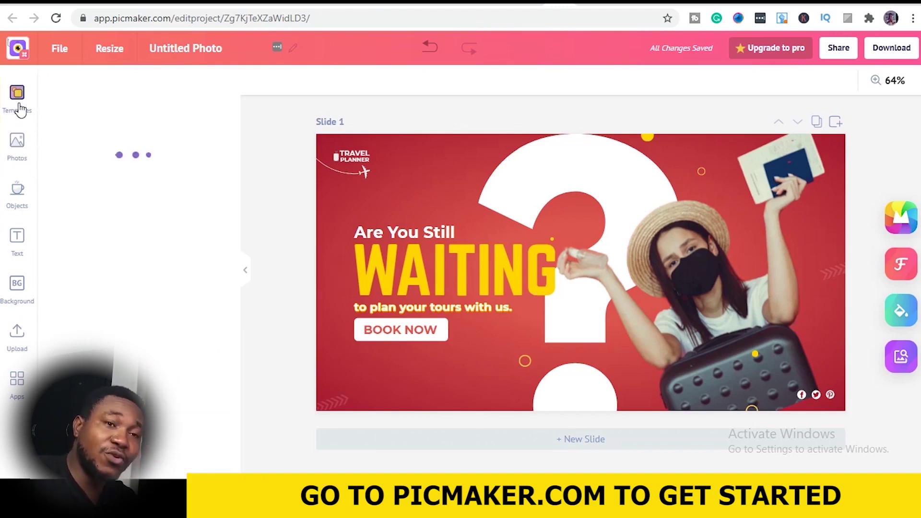
pyautogui.scroll(-3, 174, 220)
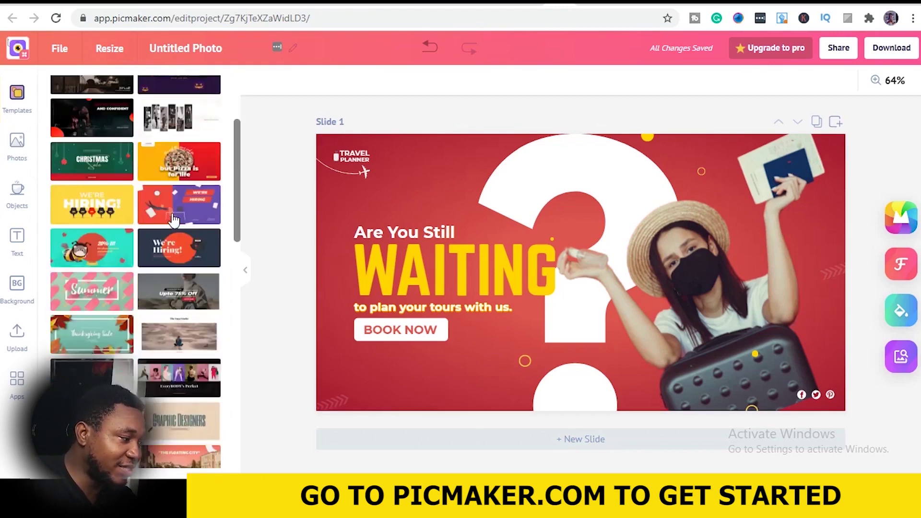
pyautogui.scroll(-10, 174, 220)
pyautogui.scroll(-4, 168, 235)
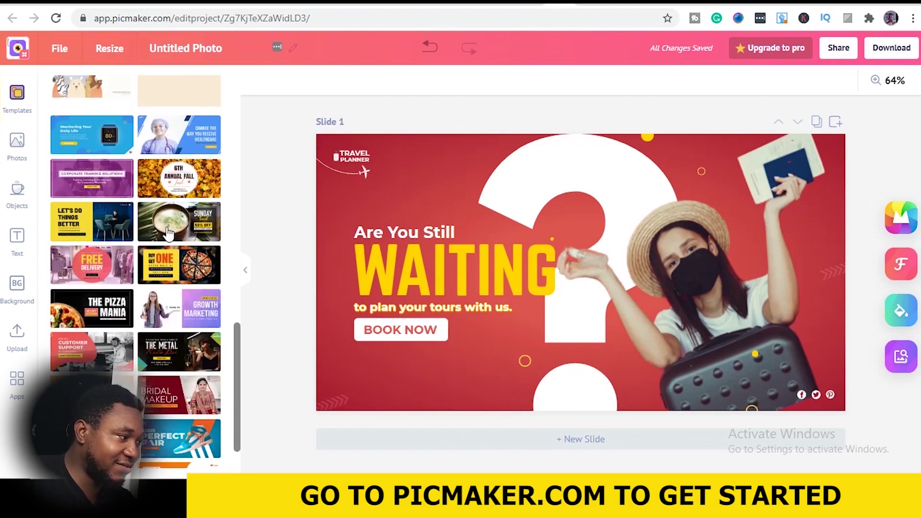
pyautogui.scroll(-3, 168, 233)
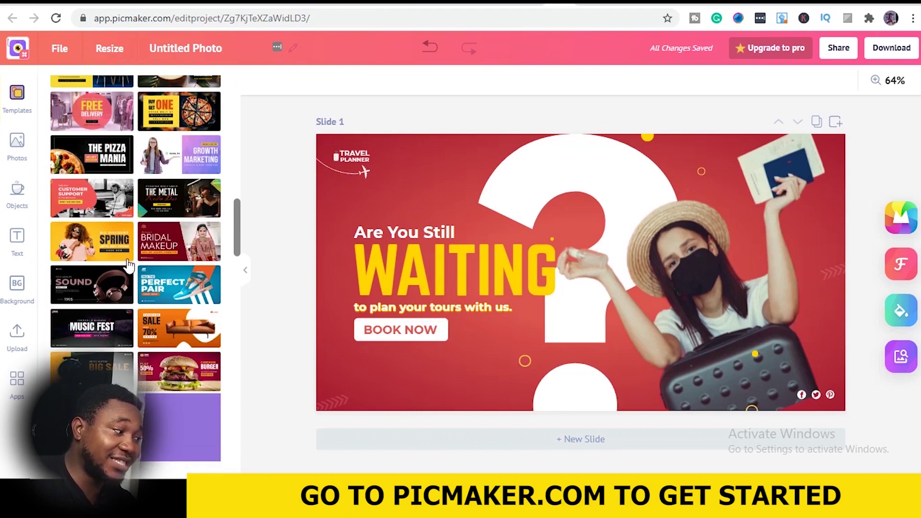
pyautogui.click(17, 153)
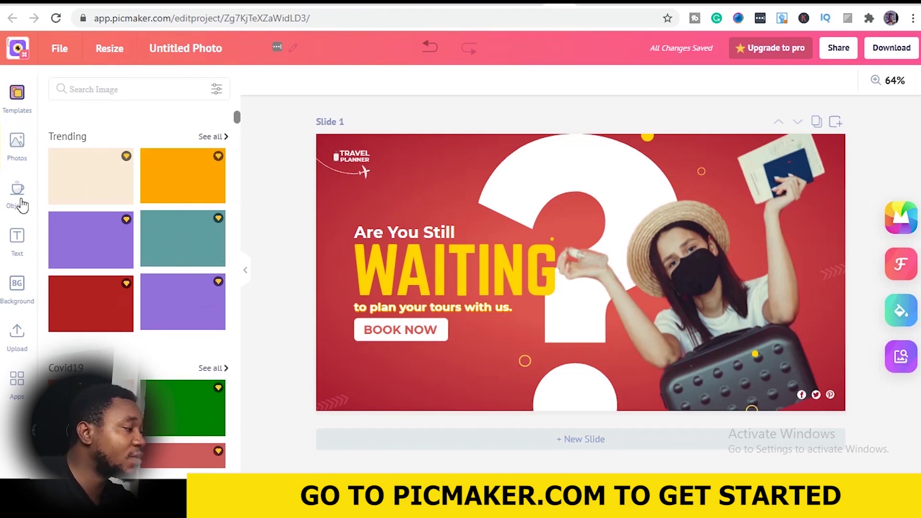
# - Browse the Objects and Text panels, ending on the Background library
pyautogui.click(20, 197)
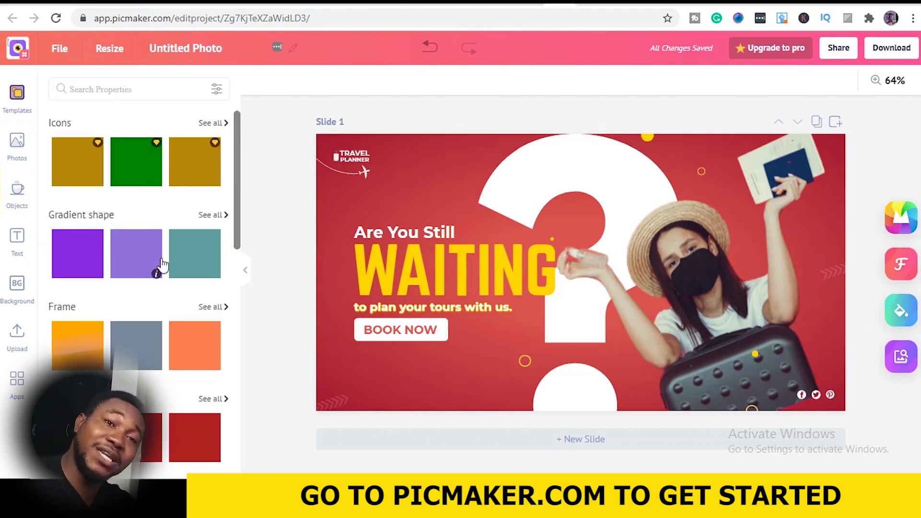
pyautogui.click(16, 241)
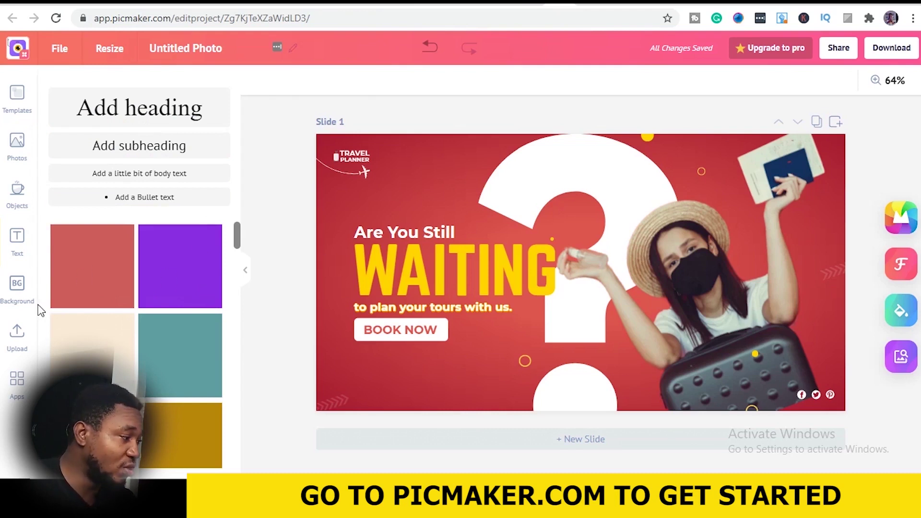
pyautogui.click(18, 290)
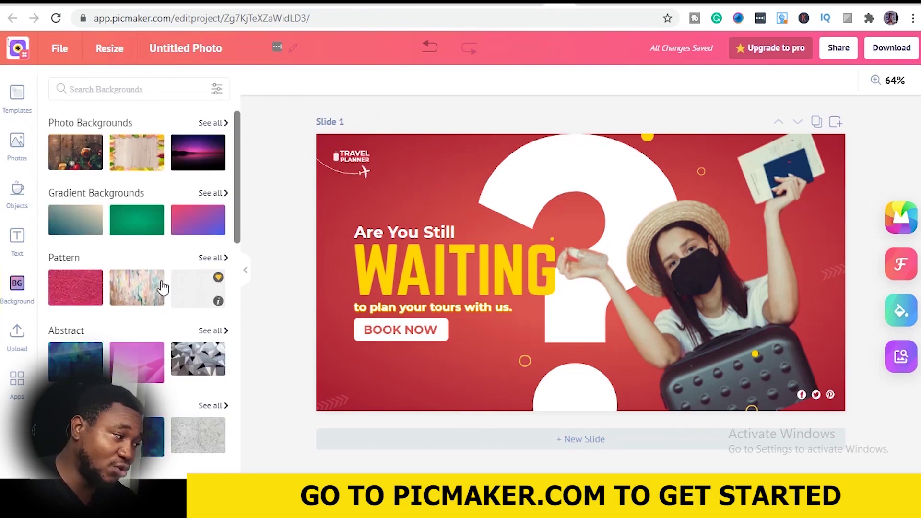
# - Open the Upload panel of uploaded files
pyautogui.click(18, 335)
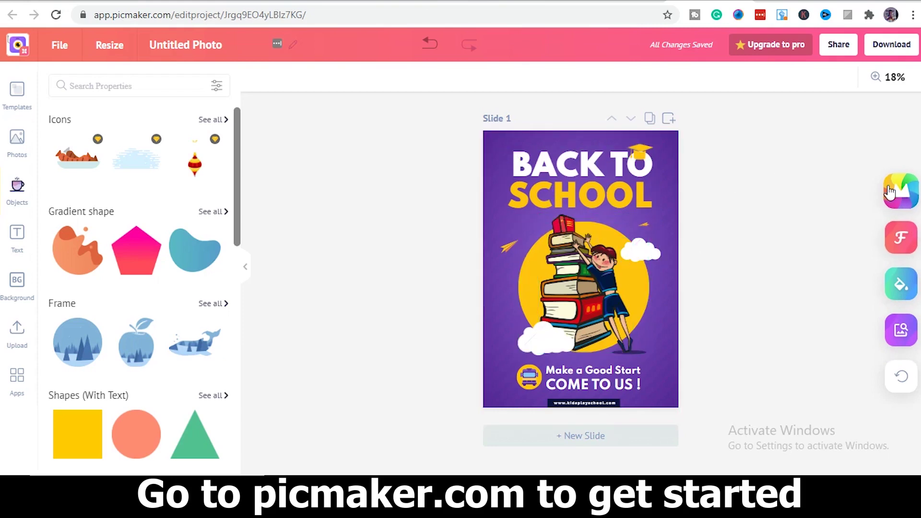
pyautogui.click(904, 196)
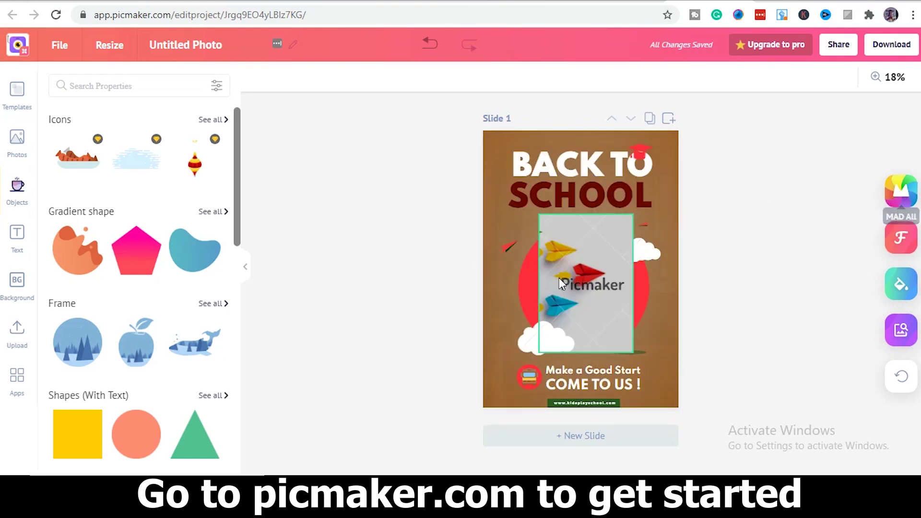
pyautogui.click(670, 135)
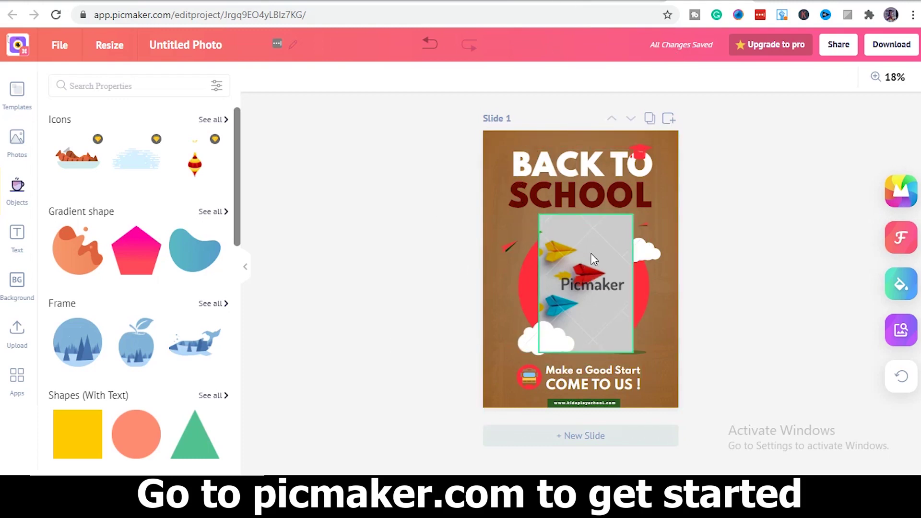
pyautogui.moveTo(577, 252)
pyautogui.mouseDown()
pyautogui.moveTo(581, 280)
pyautogui.moveTo(589, 280)
pyautogui.moveTo(581, 245)
pyautogui.mouseUp()
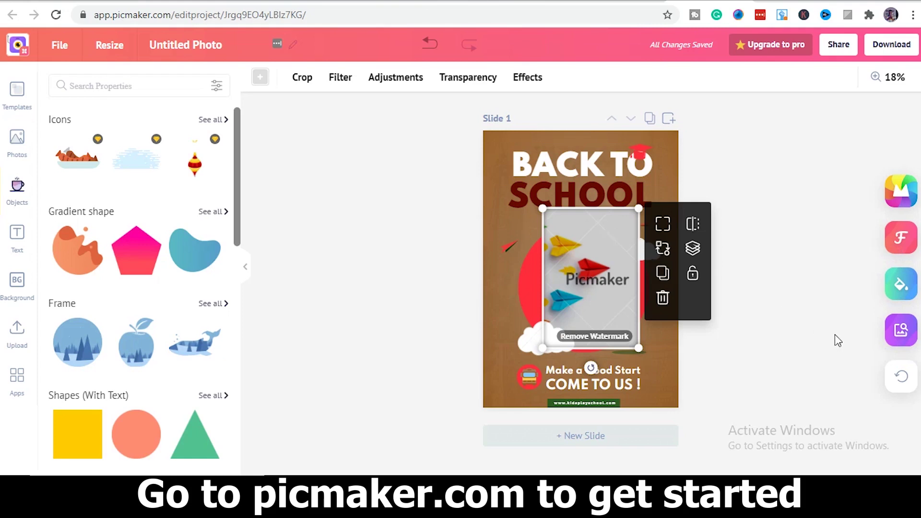
pyautogui.click(901, 376)
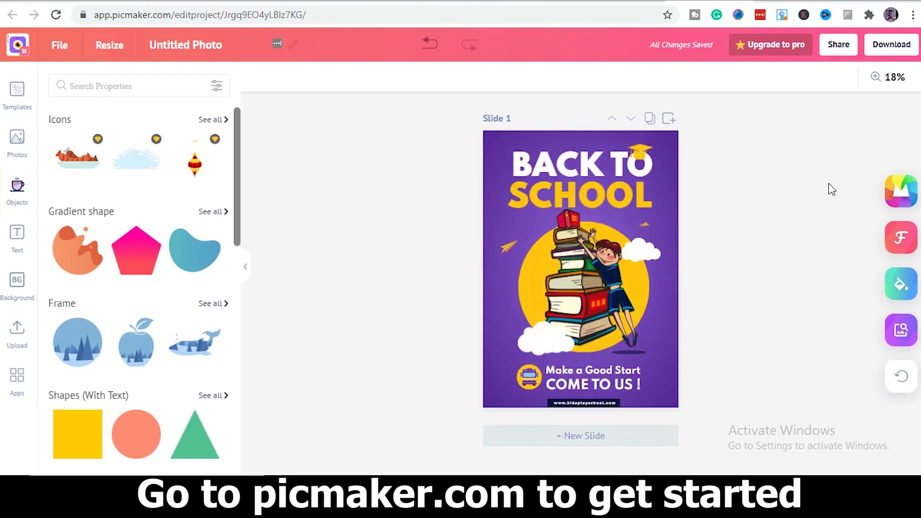
# - Try an AI font swap and revert it, then try the first AI colour schemes
pyautogui.click(902, 242)
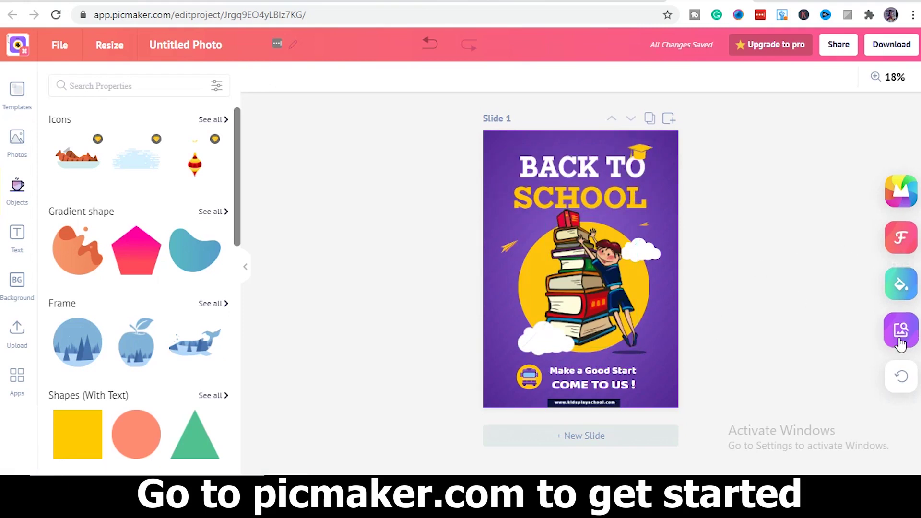
pyautogui.click(900, 376)
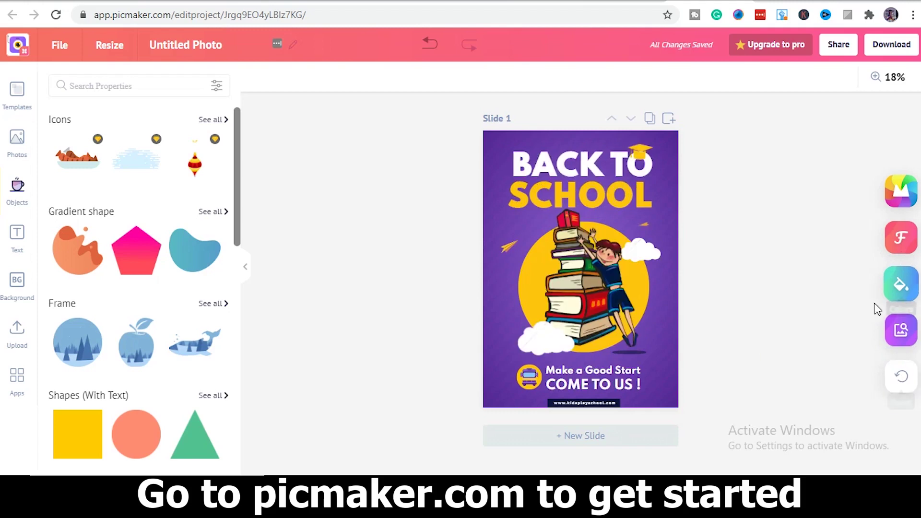
pyautogui.click(901, 285)
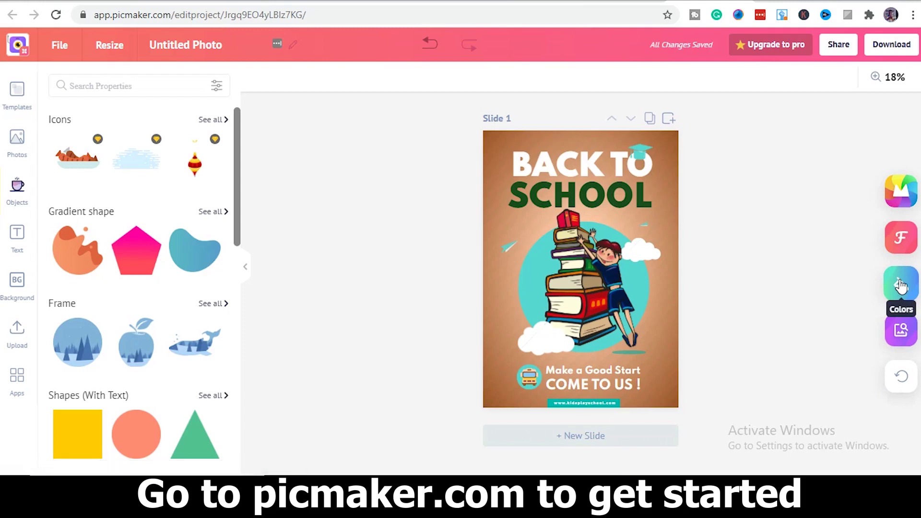
pyautogui.click(901, 286)
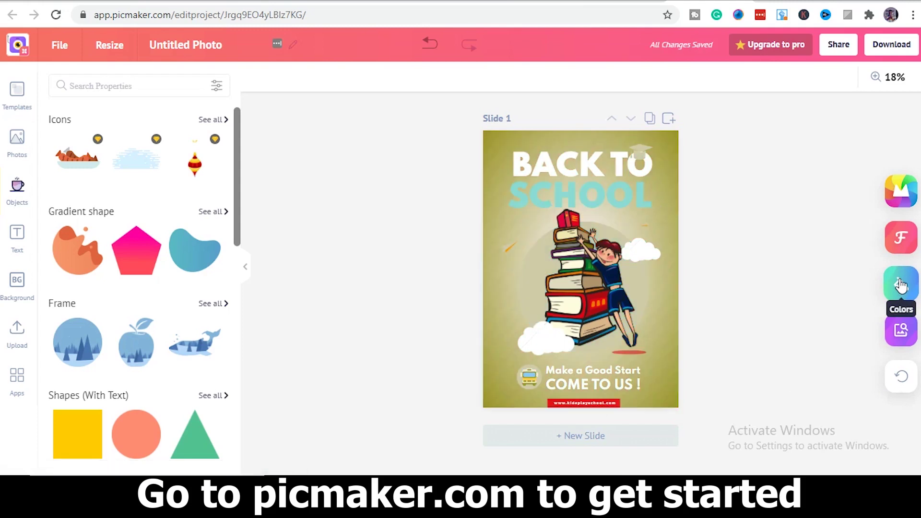
# - Keep cycling AI palettes, past teal and pink, until purple and yellow appears
pyautogui.click(900, 286)
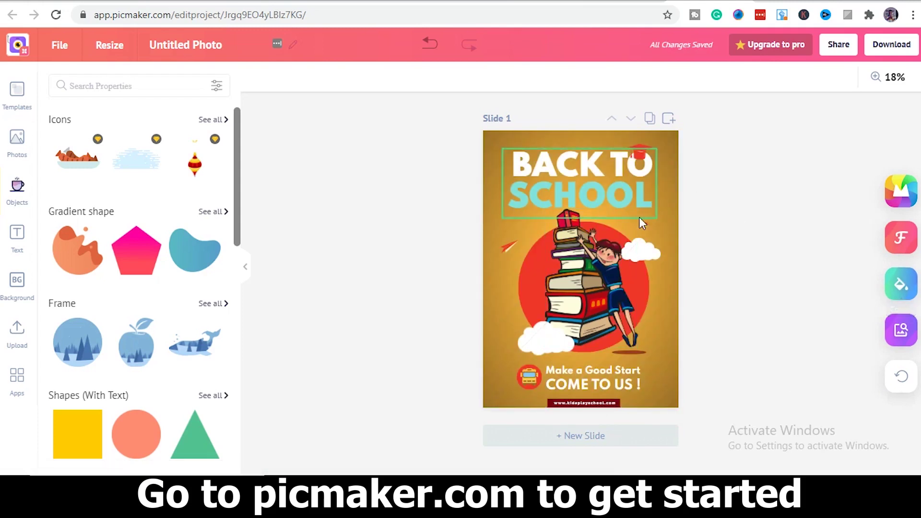
pyautogui.click(902, 286)
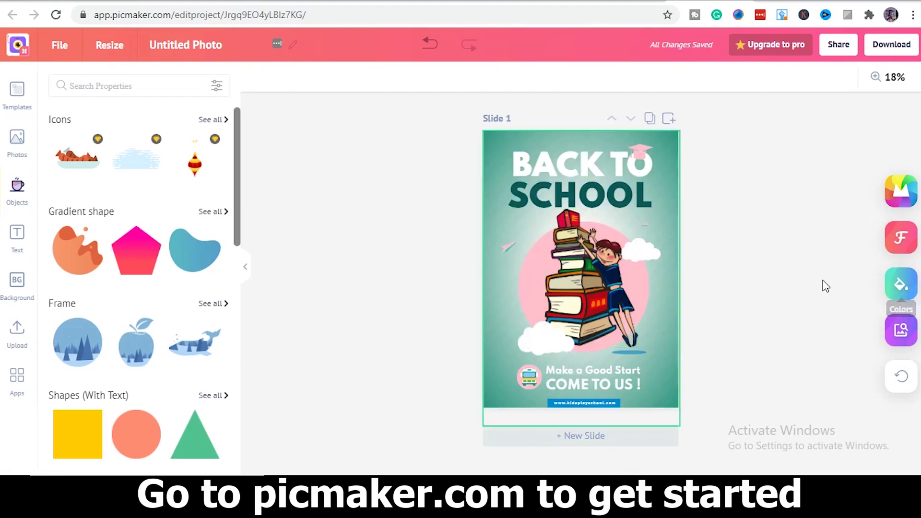
pyautogui.click(901, 285)
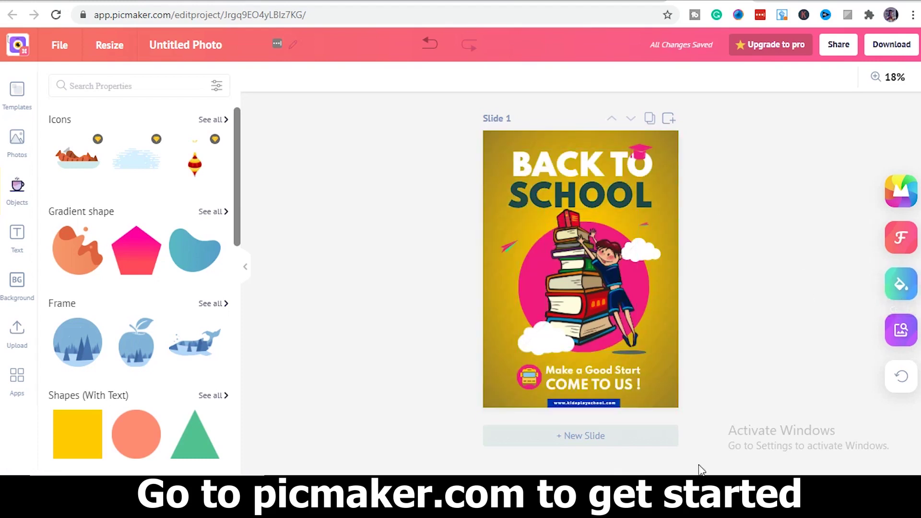
pyautogui.click(907, 289)
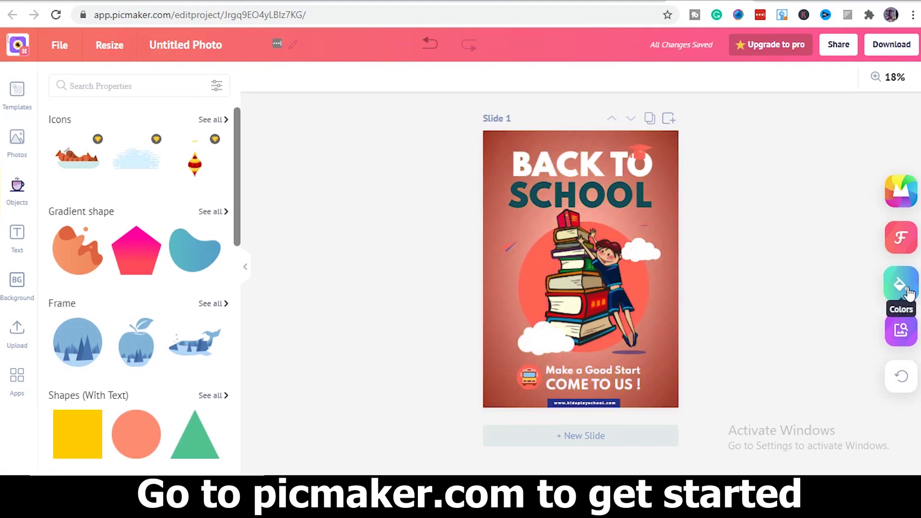
pyautogui.click(908, 289)
pyautogui.click(909, 289)
pyautogui.click(908, 289)
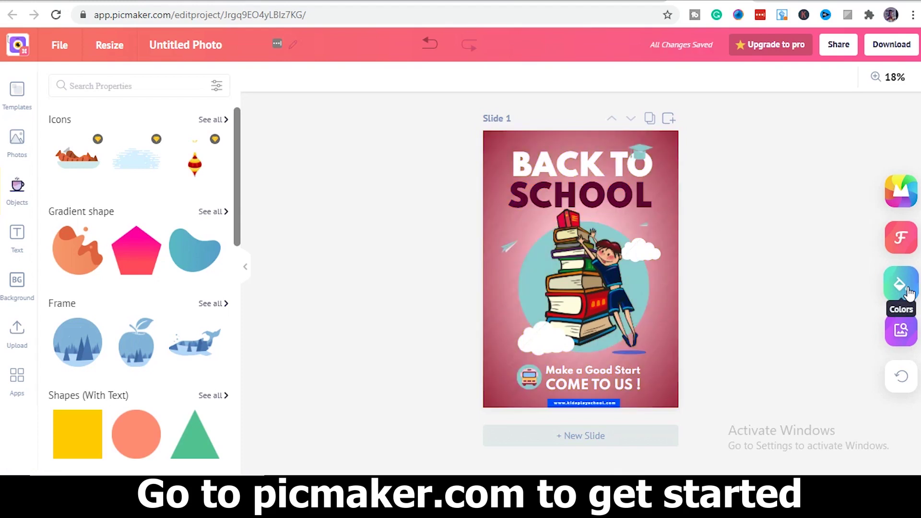
pyautogui.click(905, 290)
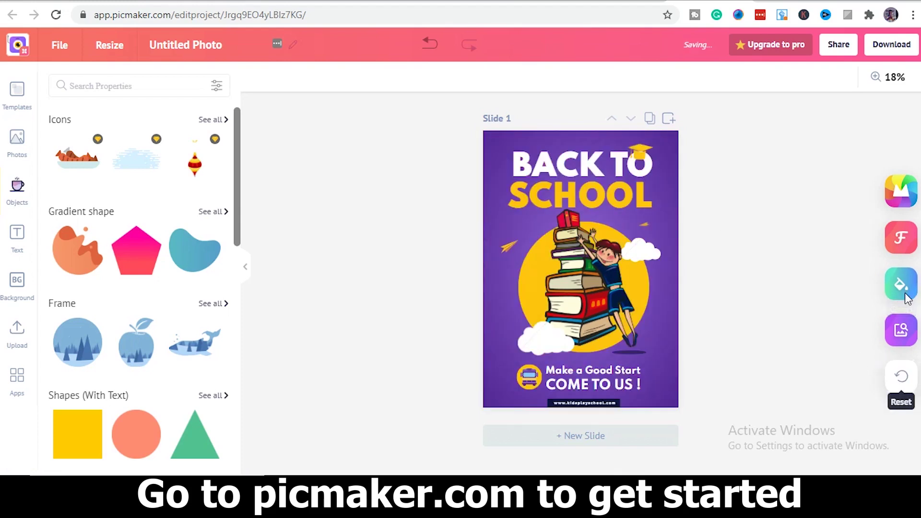
# - Swap the boy-and-books illustration for the knitted doll photo, placed inside a circle frame on the yellow ring
pyautogui.click(902, 334)
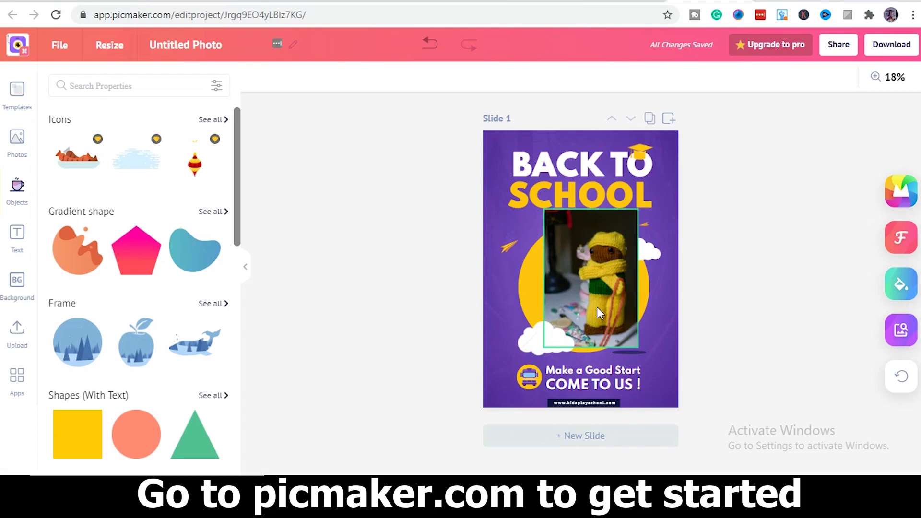
pyautogui.moveTo(594, 266)
pyautogui.mouseDown()
pyautogui.moveTo(568, 268)
pyautogui.moveTo(577, 272)
pyautogui.mouseUp()
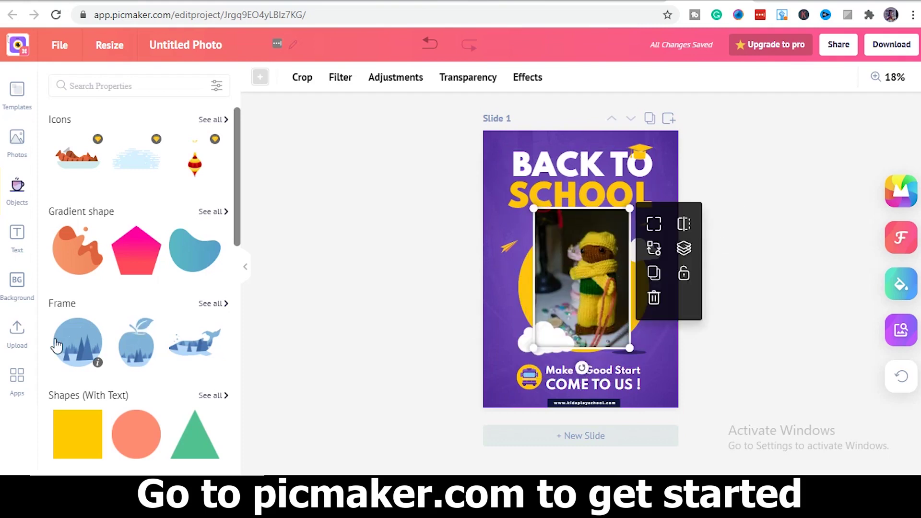
pyautogui.click(76, 344)
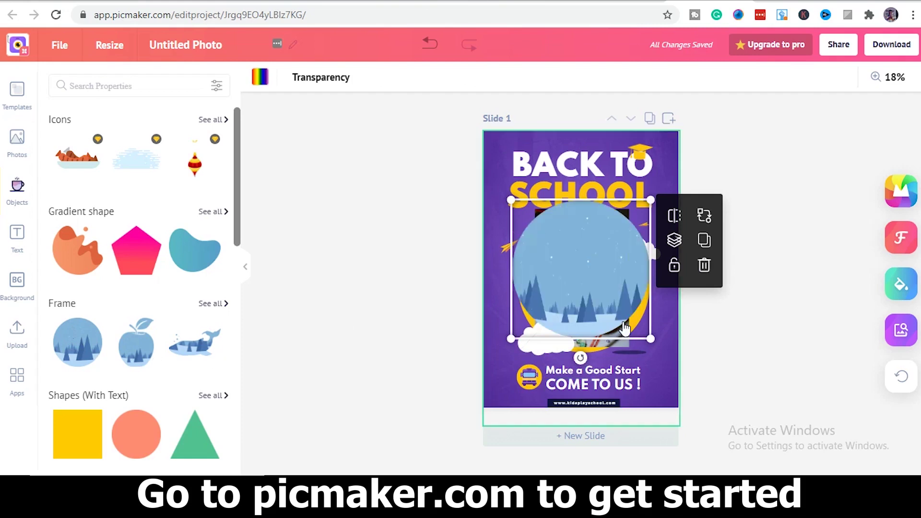
pyautogui.moveTo(570, 218); pyautogui.dragTo(563, 154)
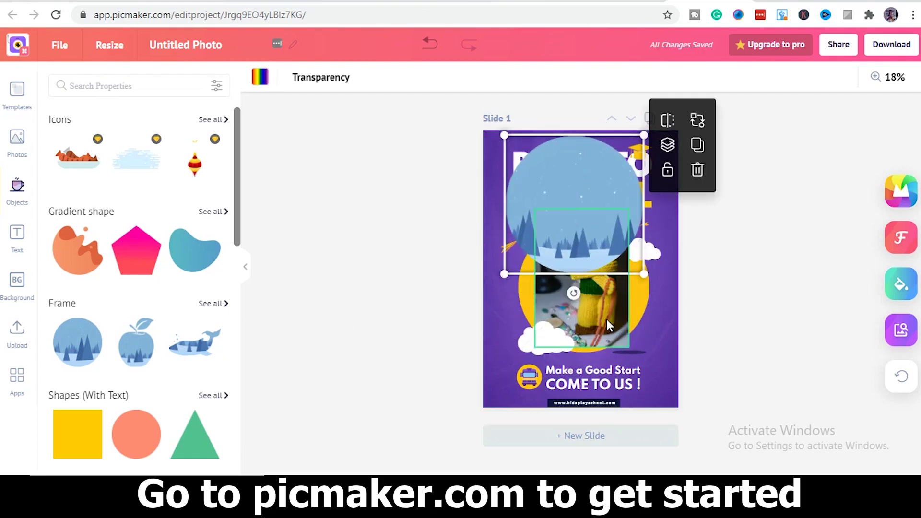
pyautogui.moveTo(606, 319); pyautogui.dragTo(601, 286)
pyautogui.click(769, 286)
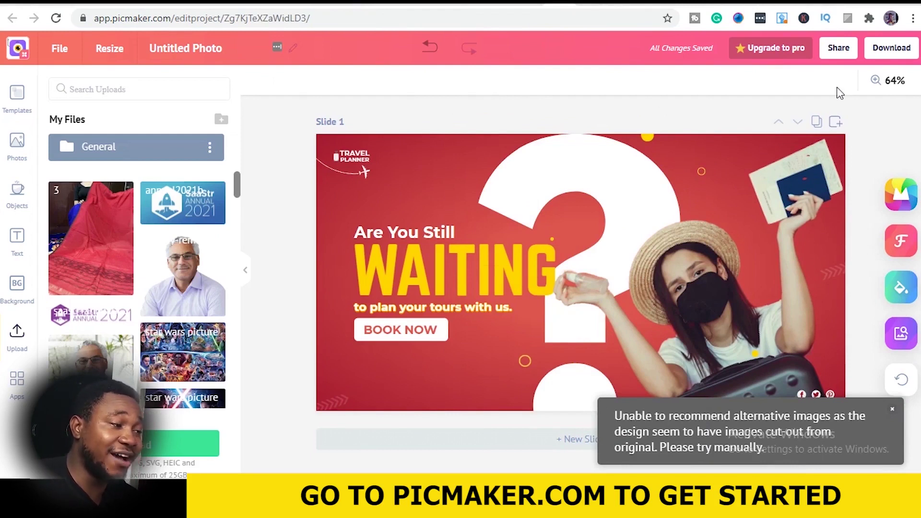
# - Review the download file types, keep PNG, and bring up the Resize preset sizes list
pyautogui.click(890, 53)
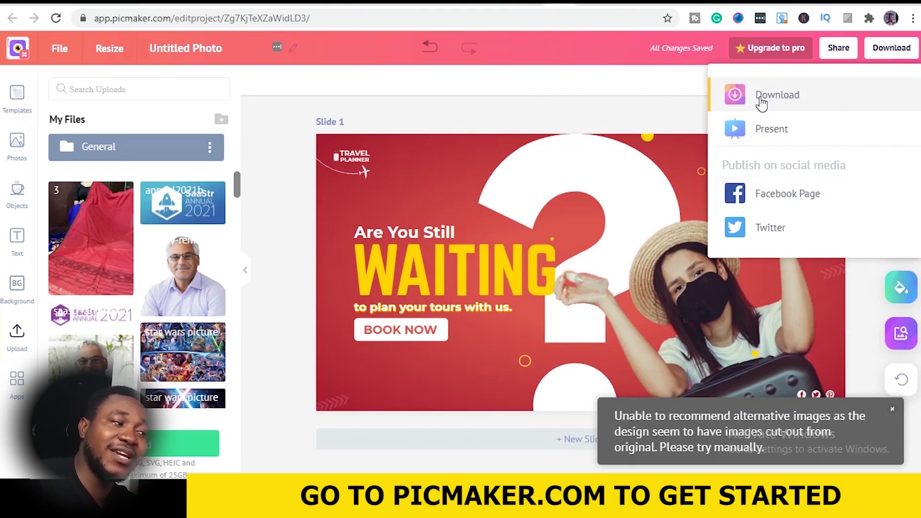
pyautogui.click(804, 112)
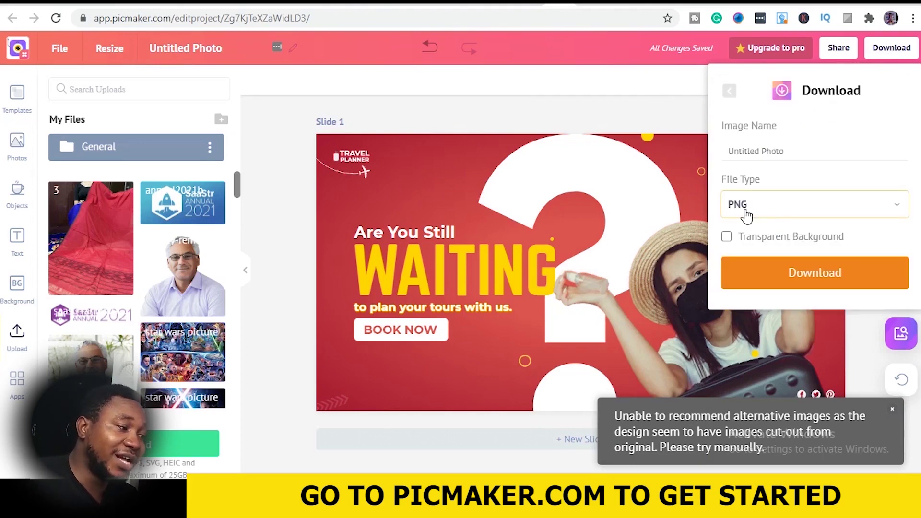
pyautogui.click(769, 208)
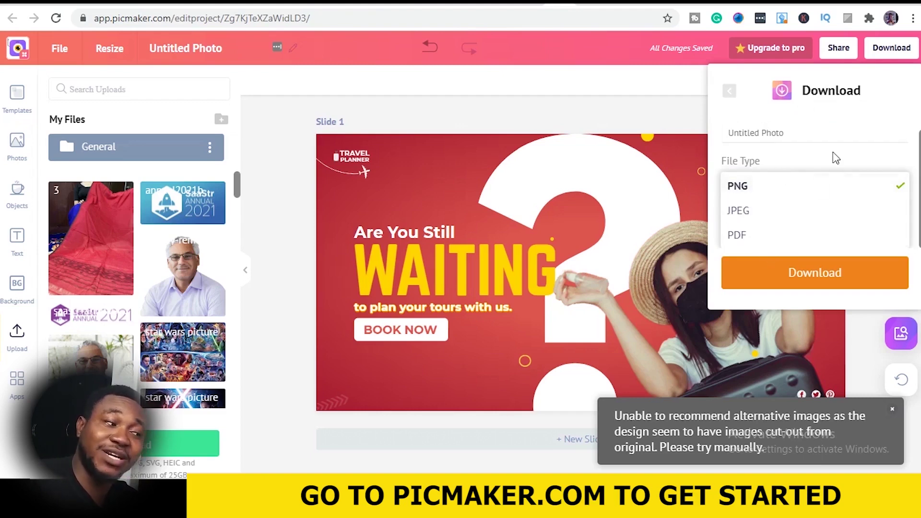
pyautogui.click(846, 174)
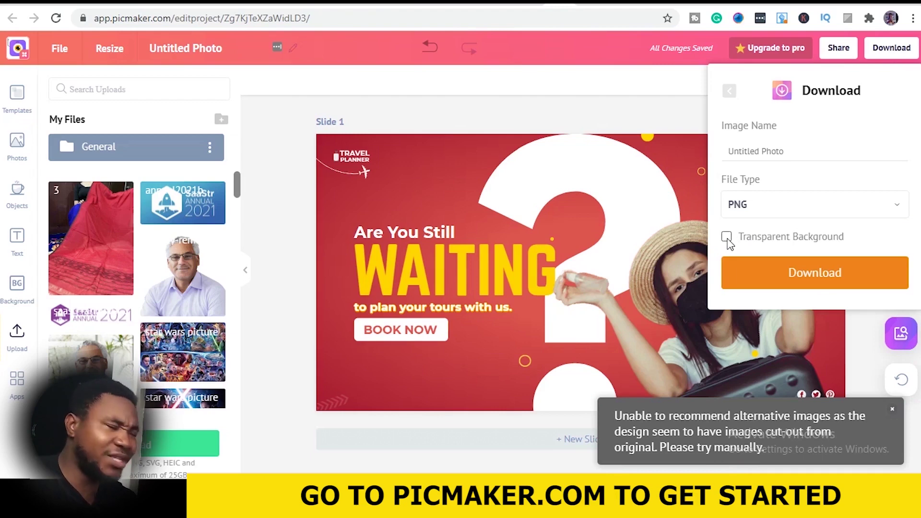
pyautogui.click(101, 53)
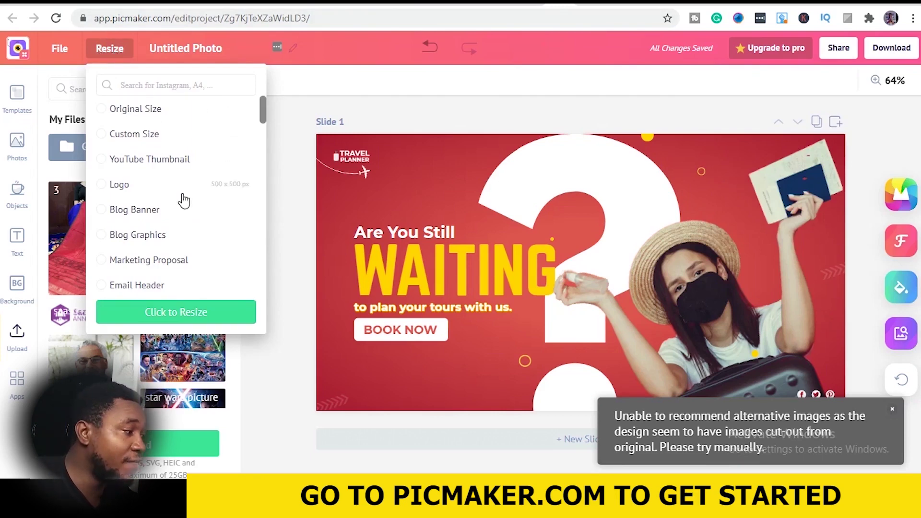
# - Resize the travel ad to the Instagram Post preset, 1080 x 1080 px
pyautogui.scroll(-3, 182, 204)
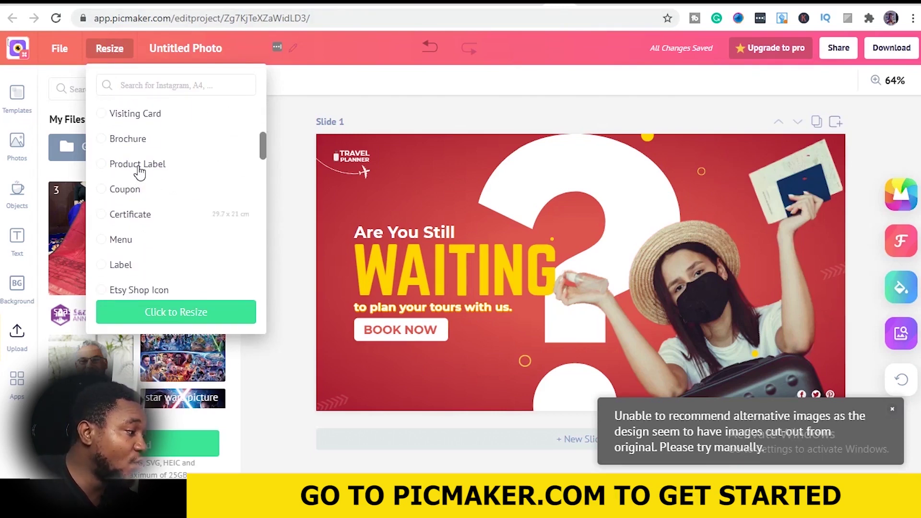
pyautogui.scroll(3, 165, 215)
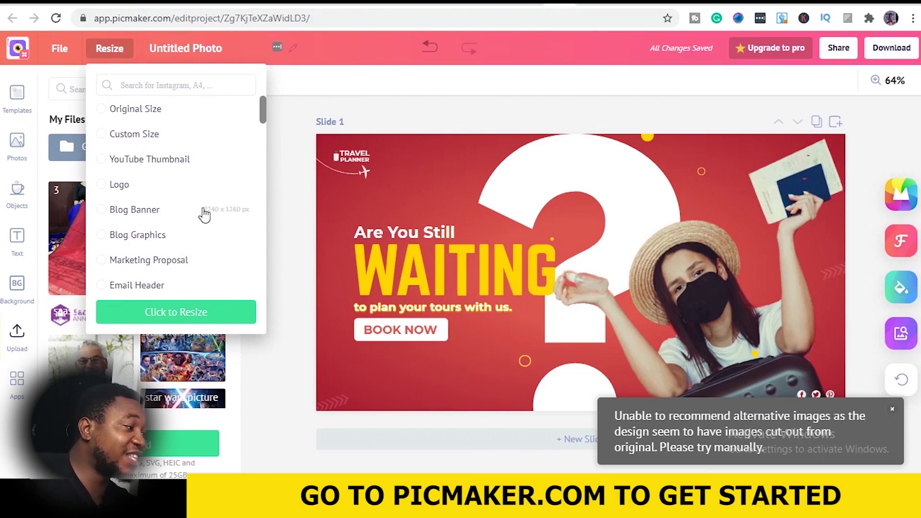
pyautogui.scroll(-3, 175, 189)
pyautogui.scroll(-5, 177, 192)
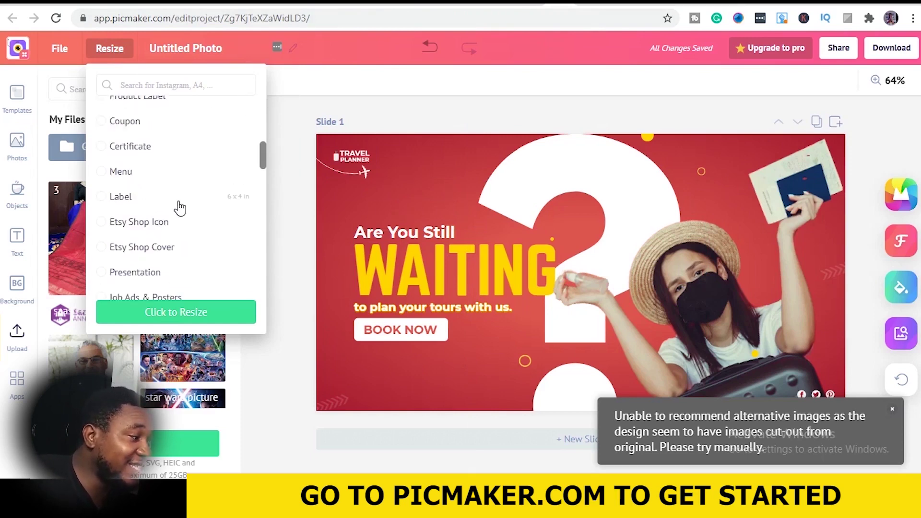
pyautogui.scroll(-2, 167, 200)
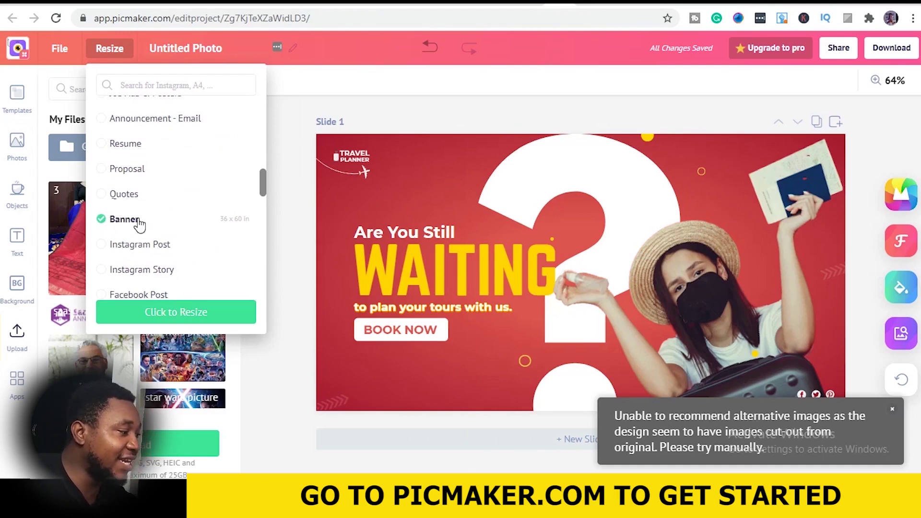
pyautogui.scroll(-2, 124, 216)
pyautogui.click(105, 180)
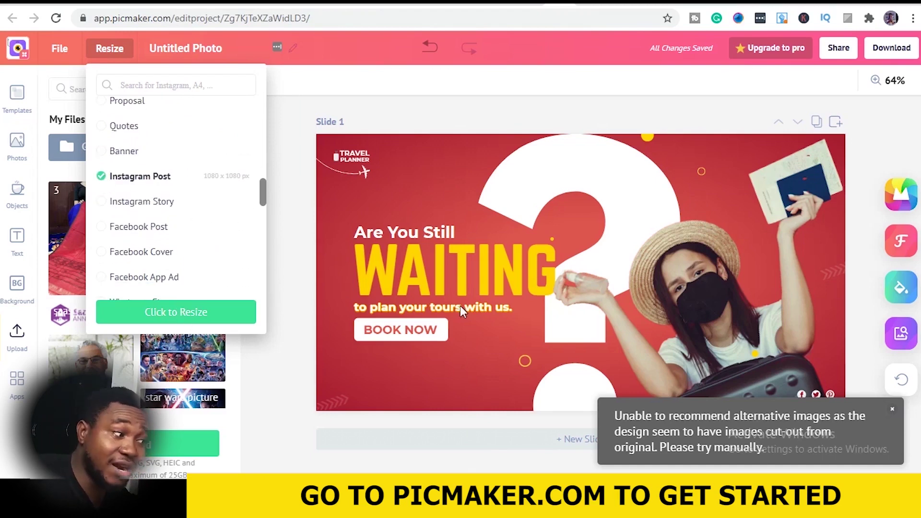
pyautogui.click(183, 312)
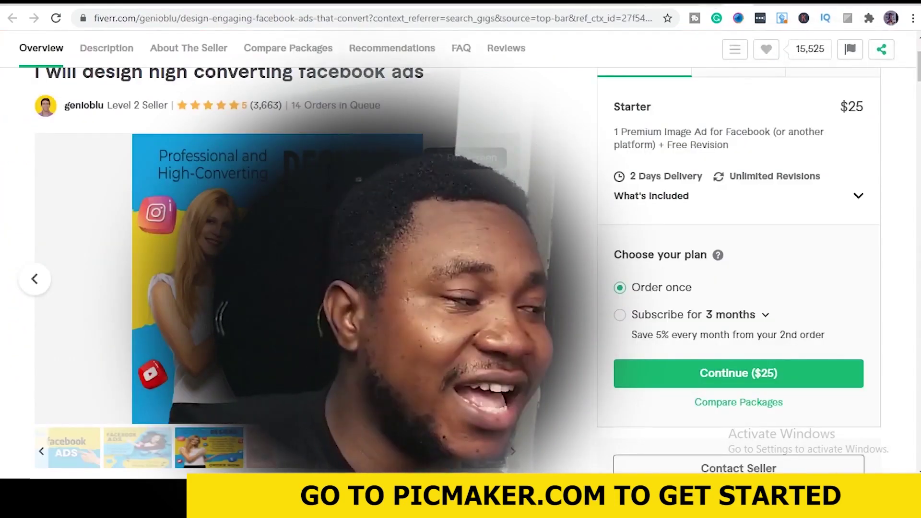
# - Scroll up the Fiverr Facebook-ad gig page to view its header and $25 Basic package
pyautogui.scroll(2, 165, 148)
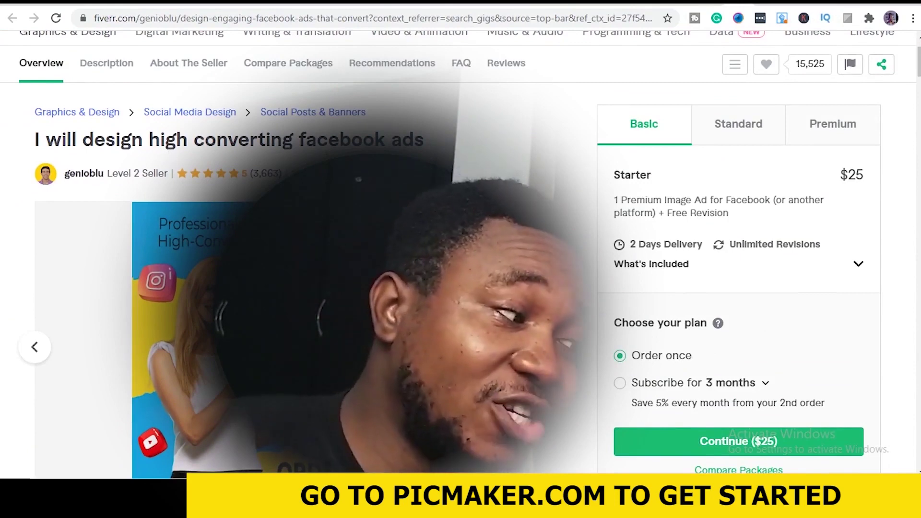
pyautogui.scroll(2, 461, 254)
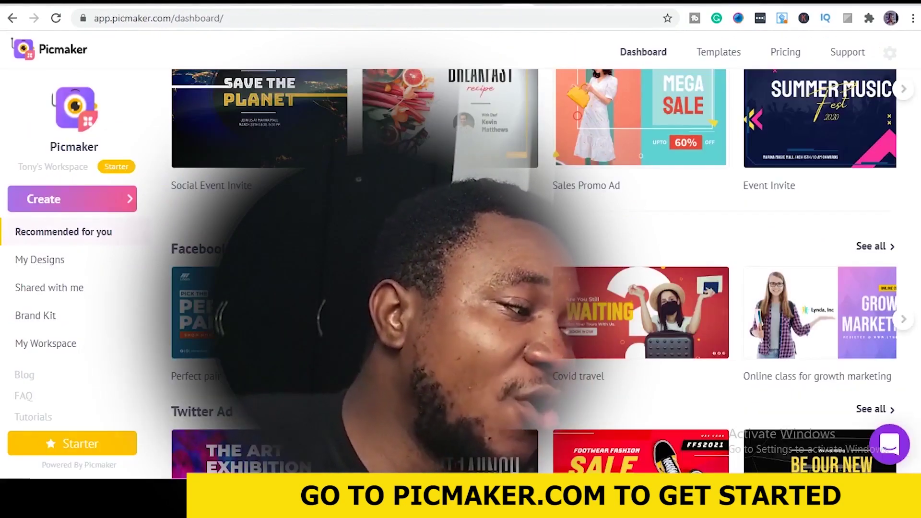
pyautogui.scroll(1, 542, 274)
pyautogui.scroll(2, 534, 273)
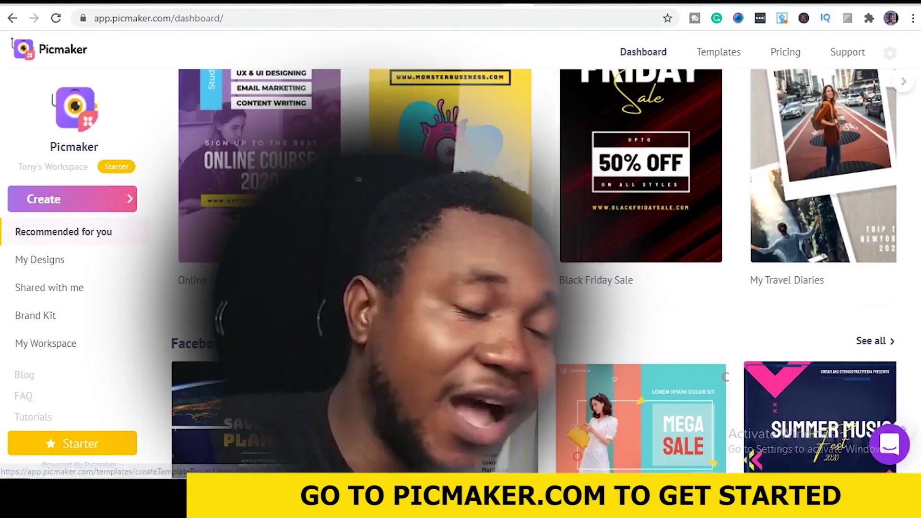